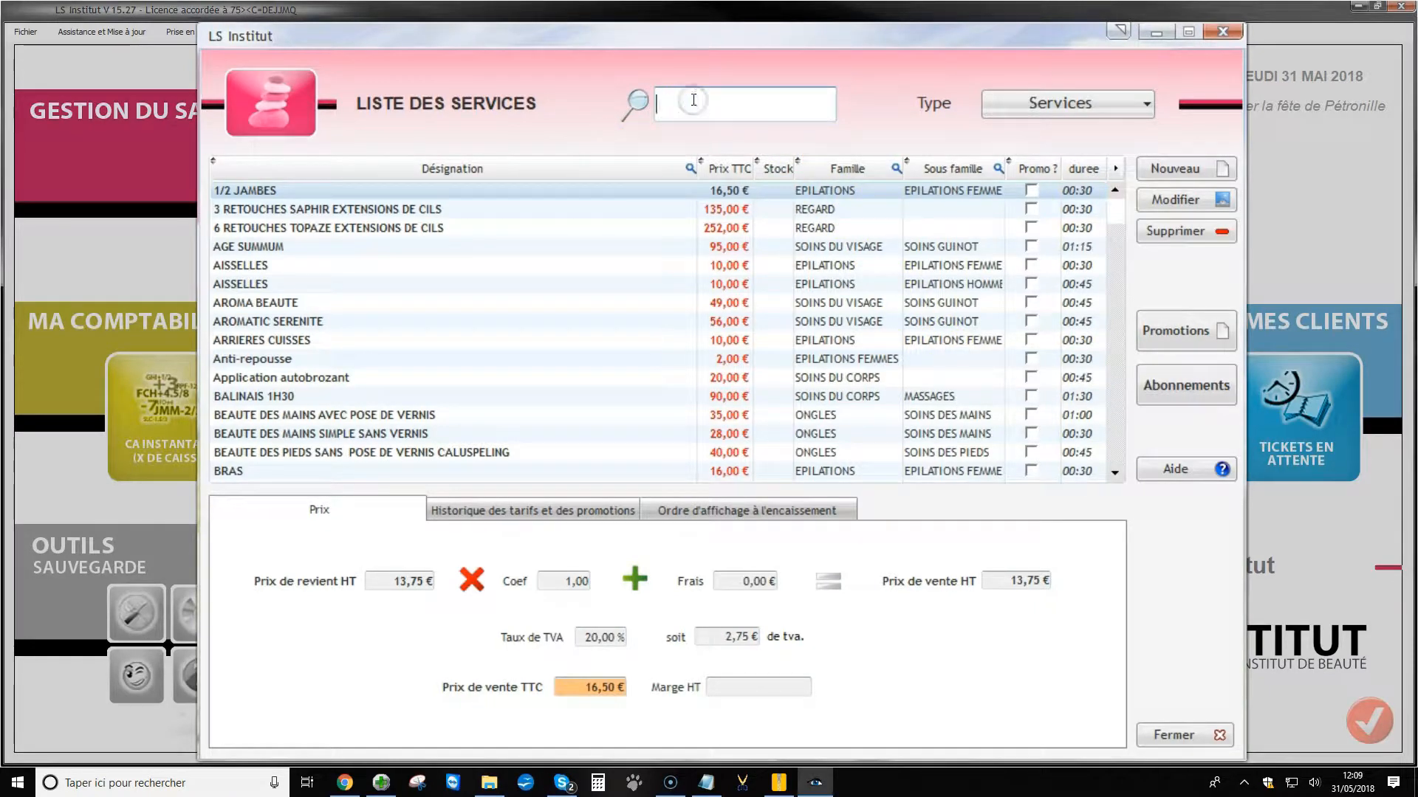
Step: Search the service list for "Balinais" and view the available Type filter options
{"action": "type", "text": "Balinais"}
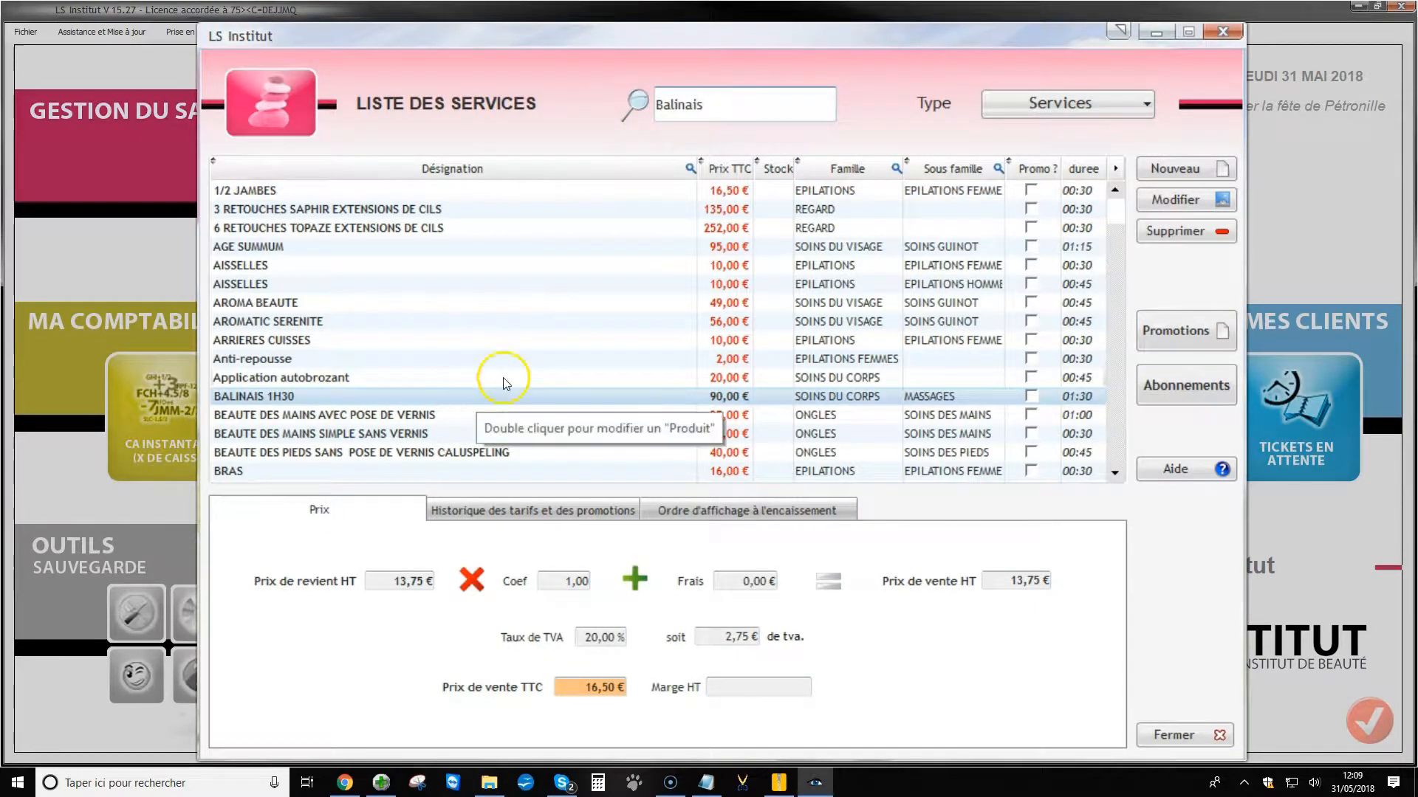
{"action": "left_click", "coordinate": [1003, 100]}
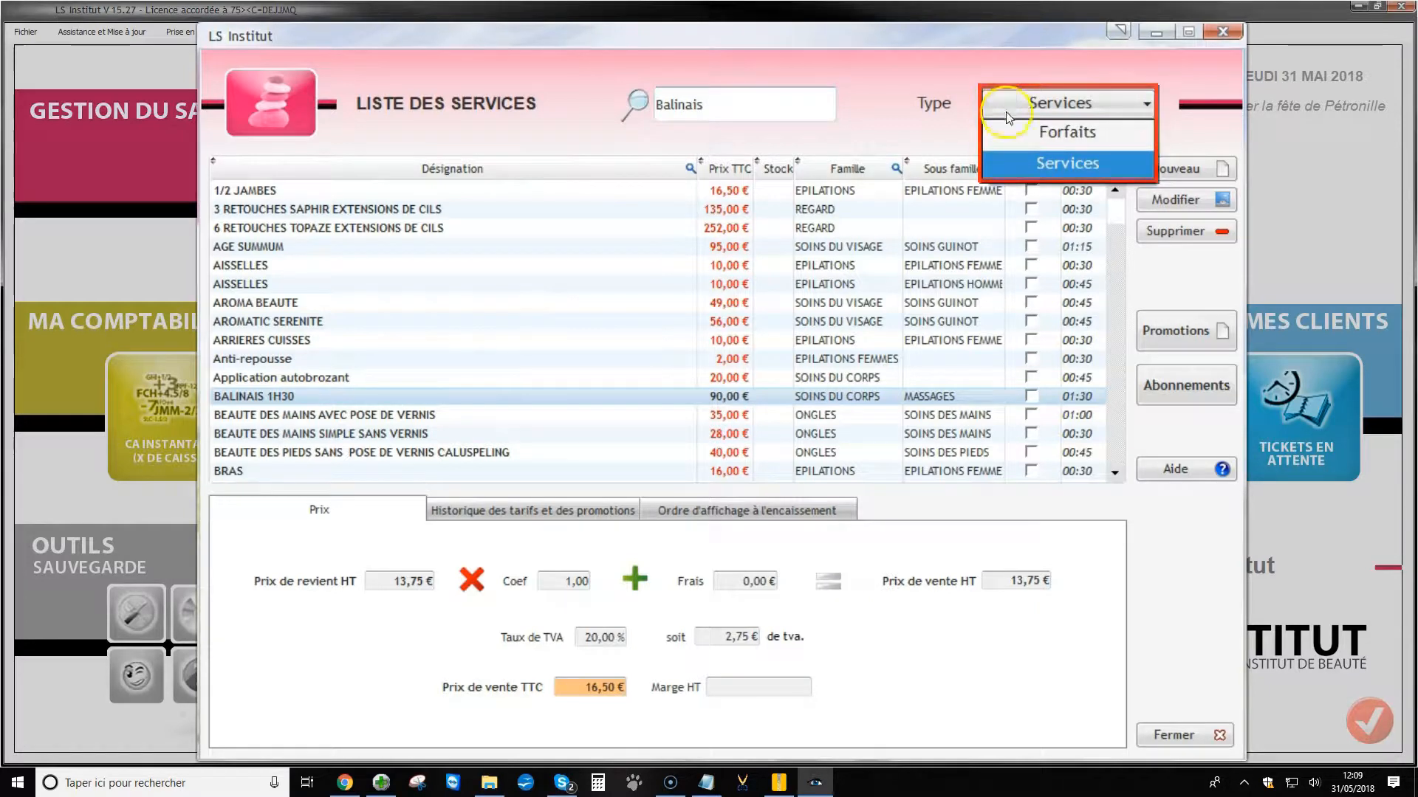
{"action": "left_click", "coordinate": [1013, 133]}
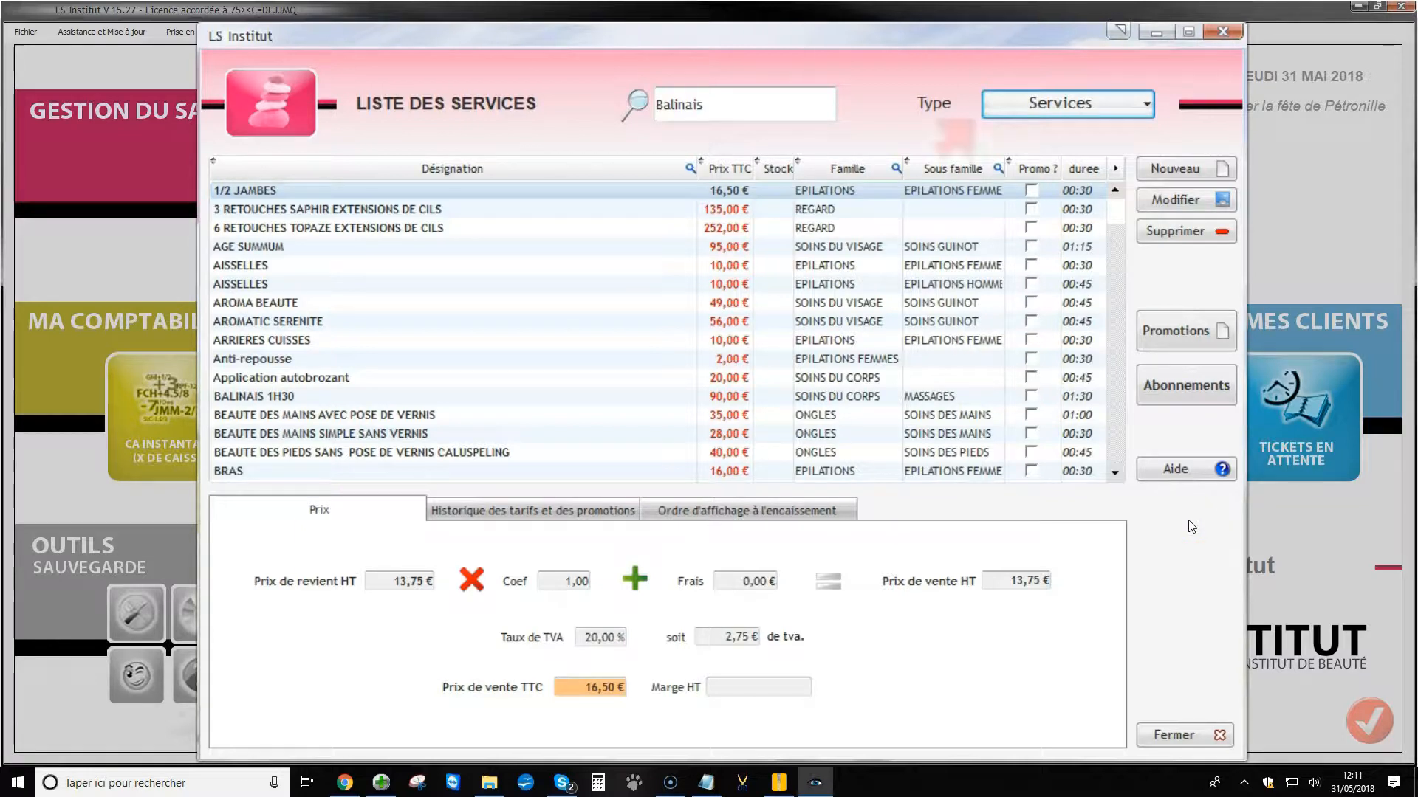
{"action": "left_click", "coordinate": [1130, 102]}
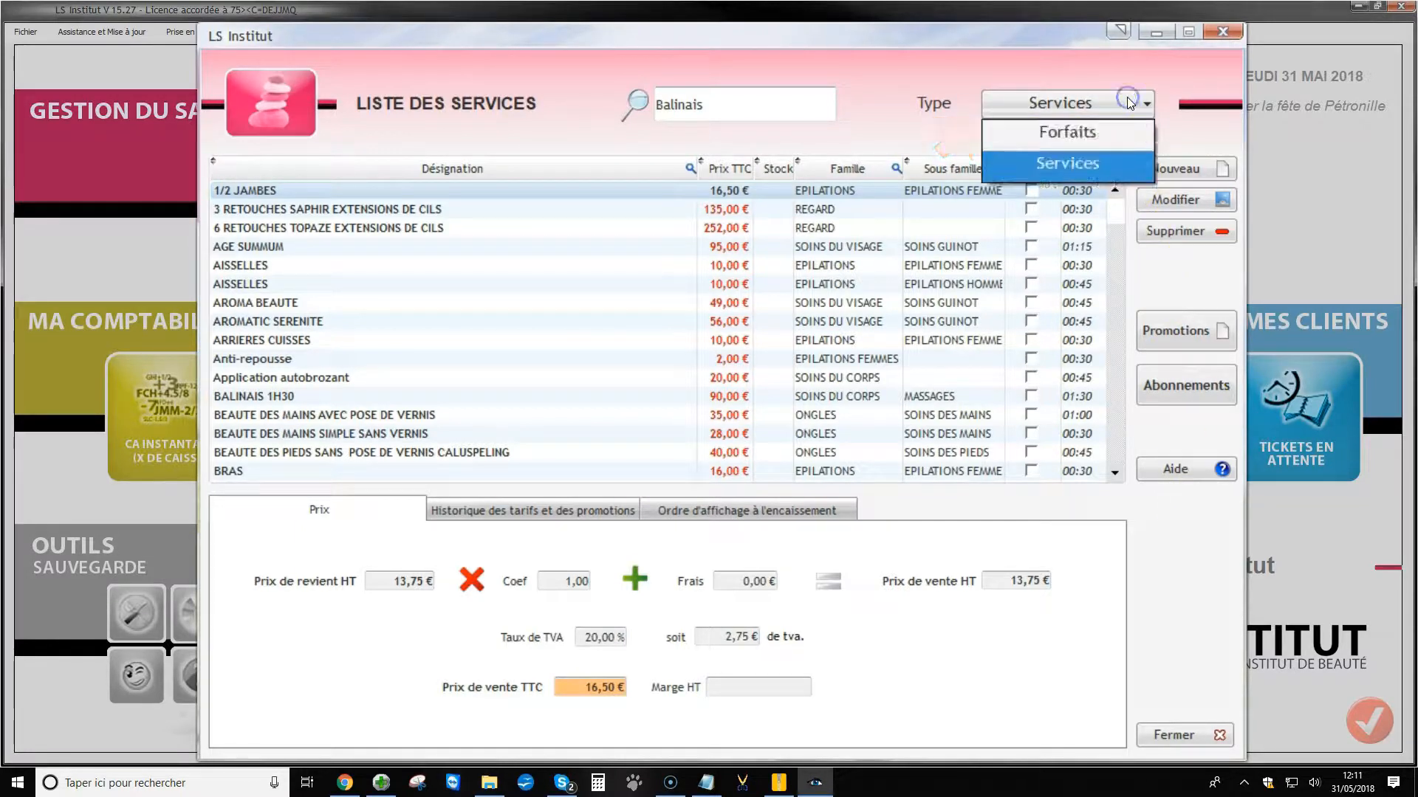
{"action": "left_click", "coordinate": [1129, 103]}
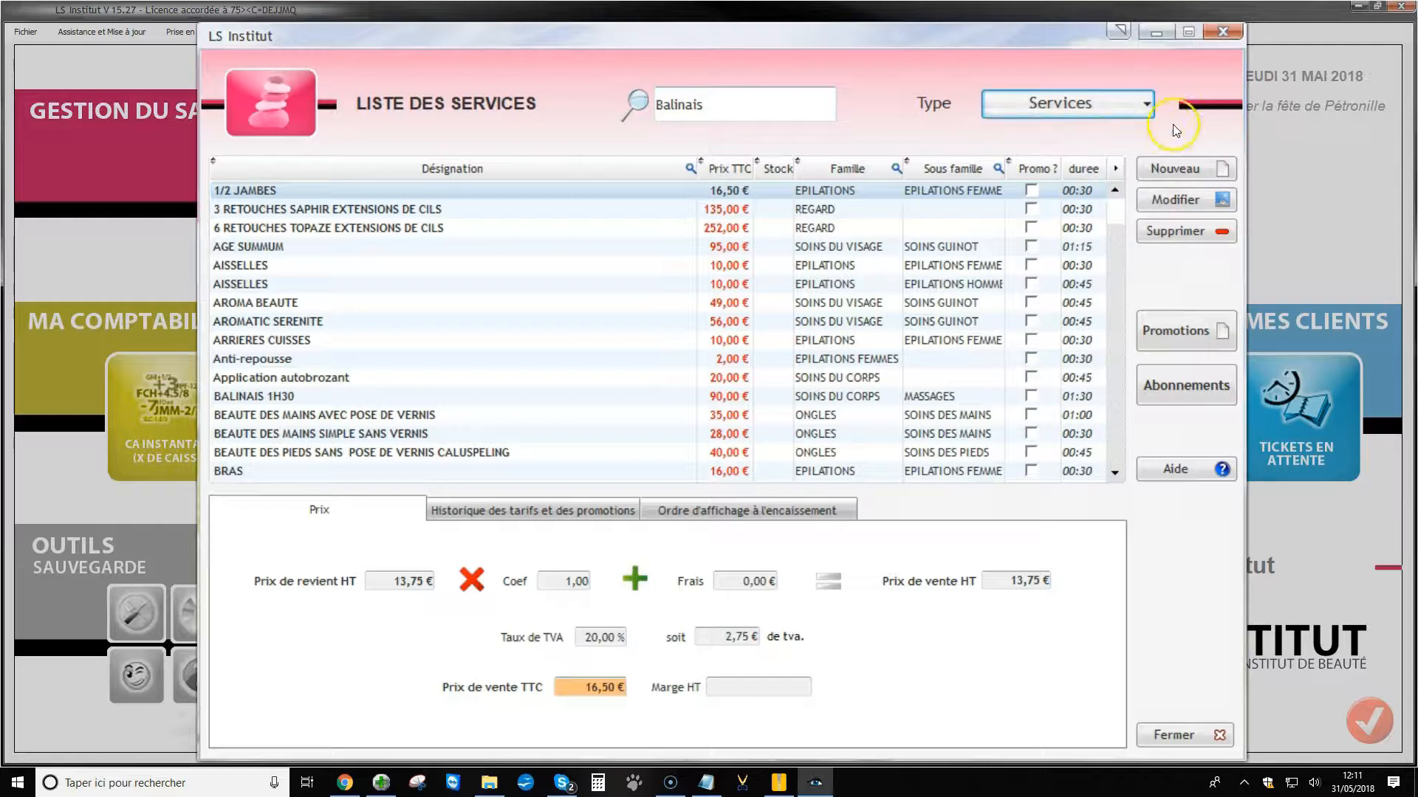
Step: Create a new service and set its code to 800
{"action": "left_click", "coordinate": [1226, 169]}
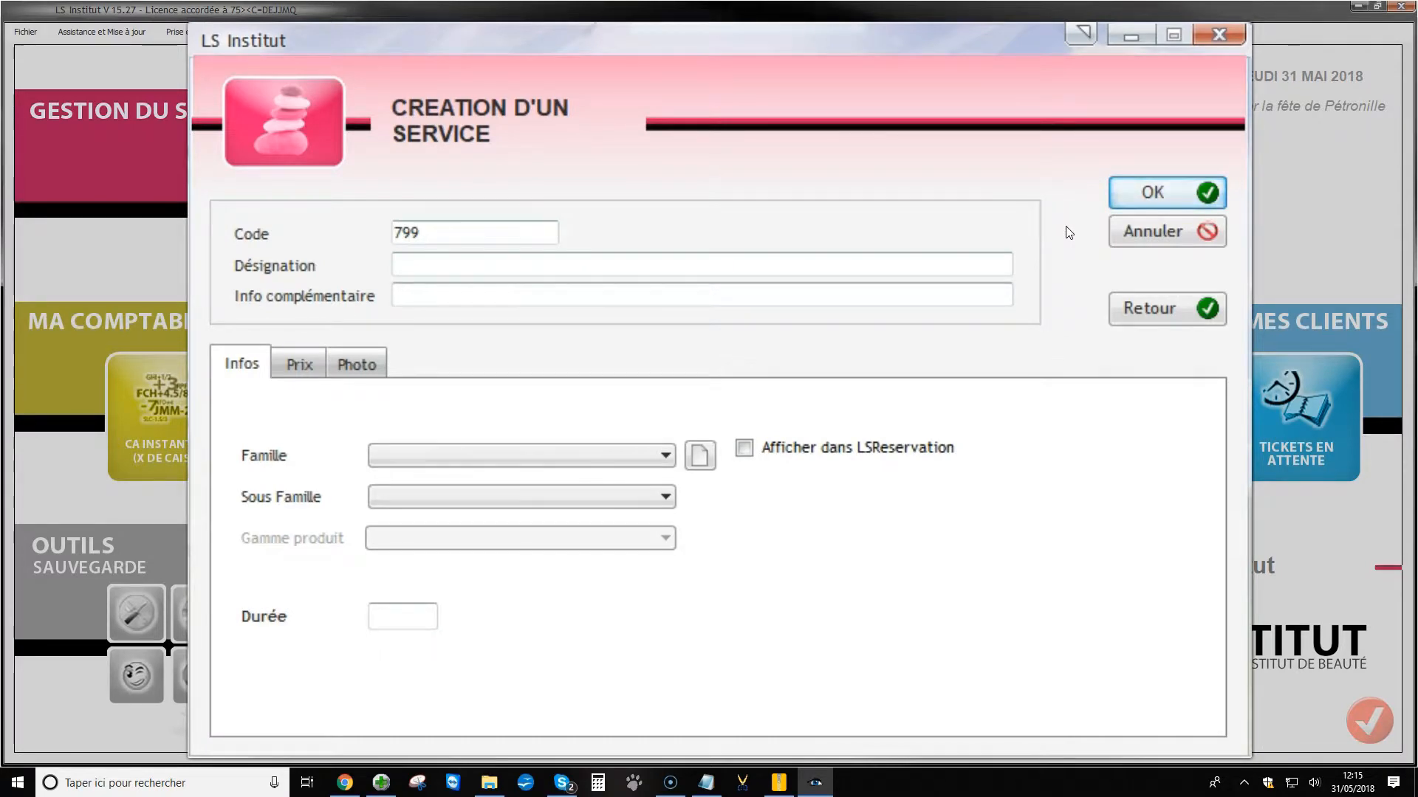
{"action": "left_click", "coordinate": [443, 235]}
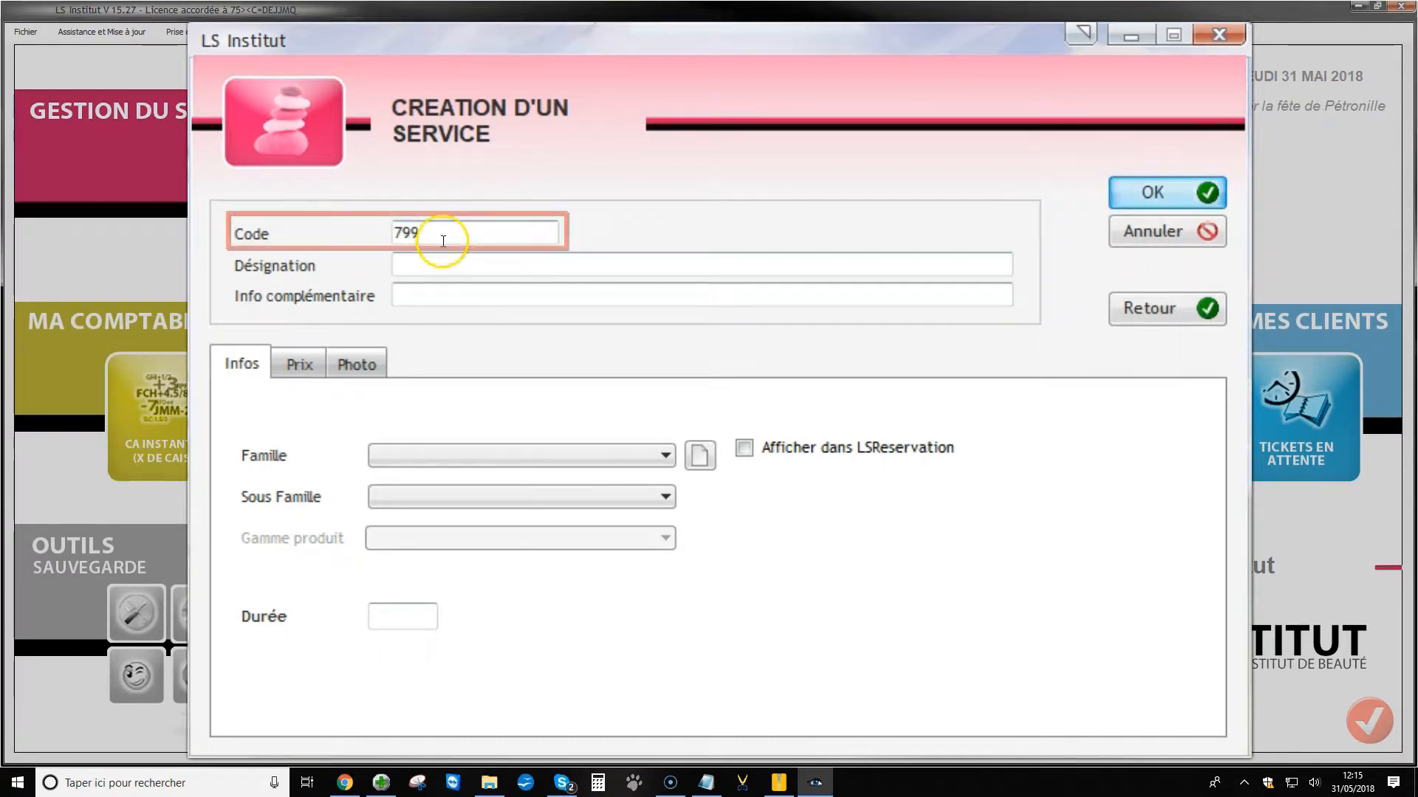
{"action": "double_click", "coordinate": [444, 235]}
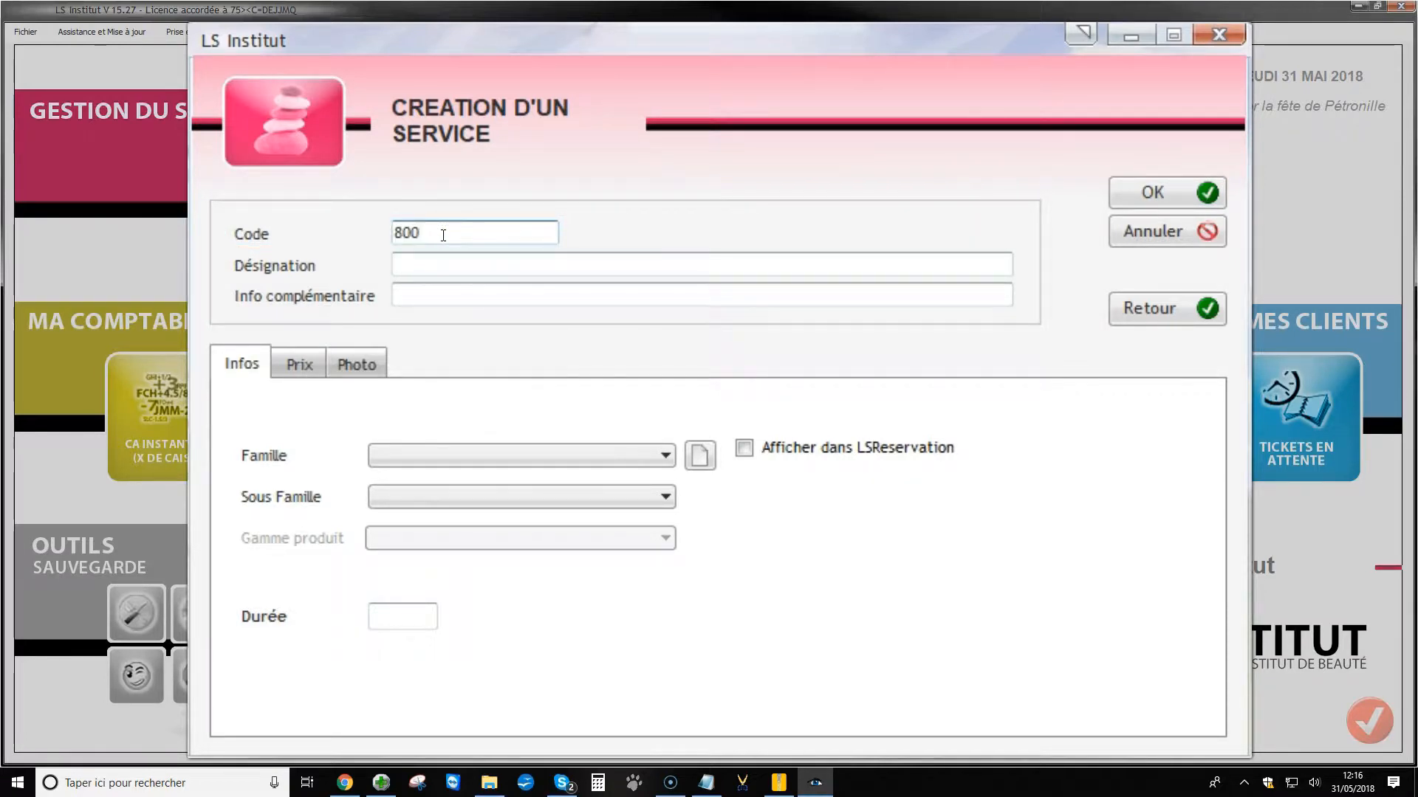
{"action": "type", "text": "800"}
Step: Set the service's Désignation to "Soin Balinais 1h30" and its Info complémentaire to "Prévoir 15mn de sauna/hammam"
{"action": "left_click", "coordinate": [411, 264]}
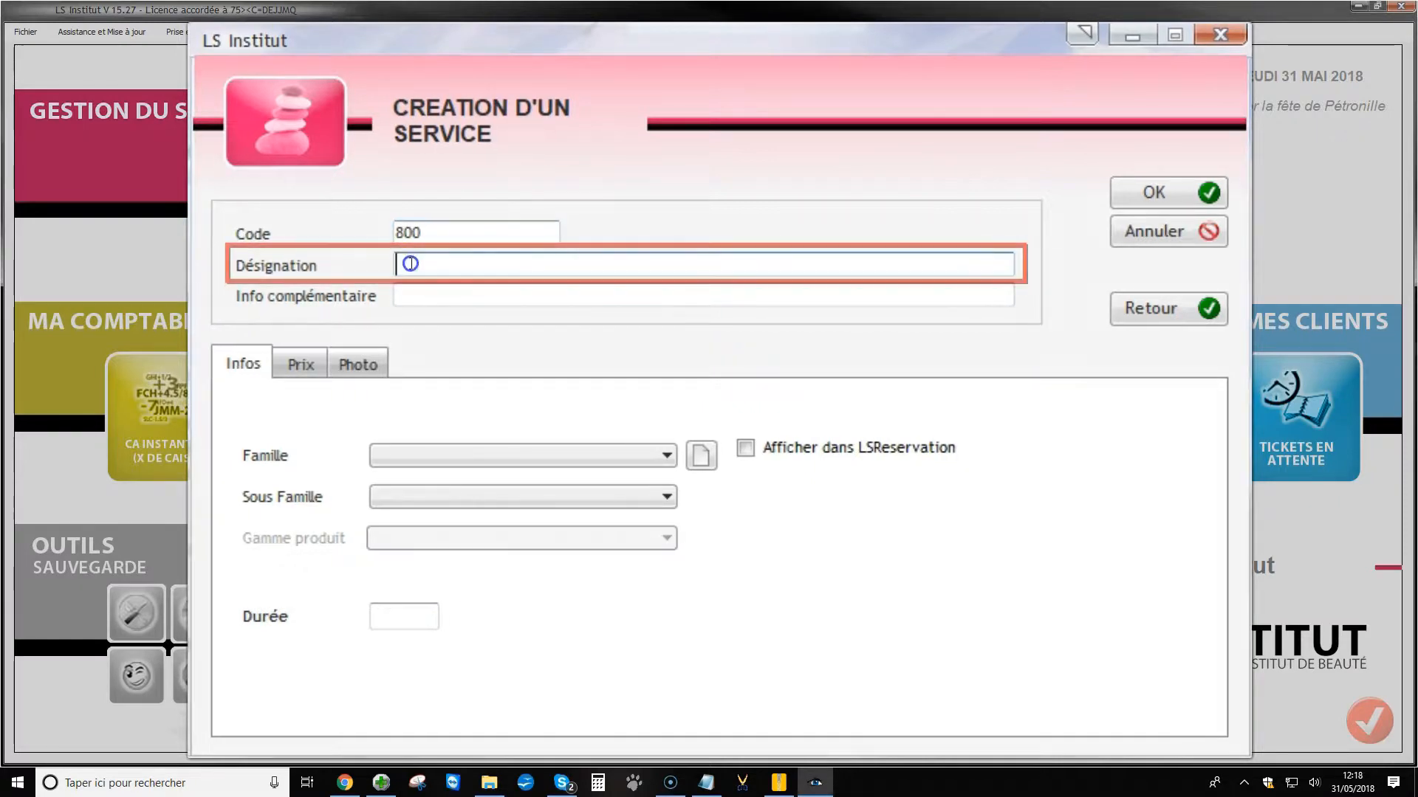
{"action": "type", "text": "Soin Balinais"}
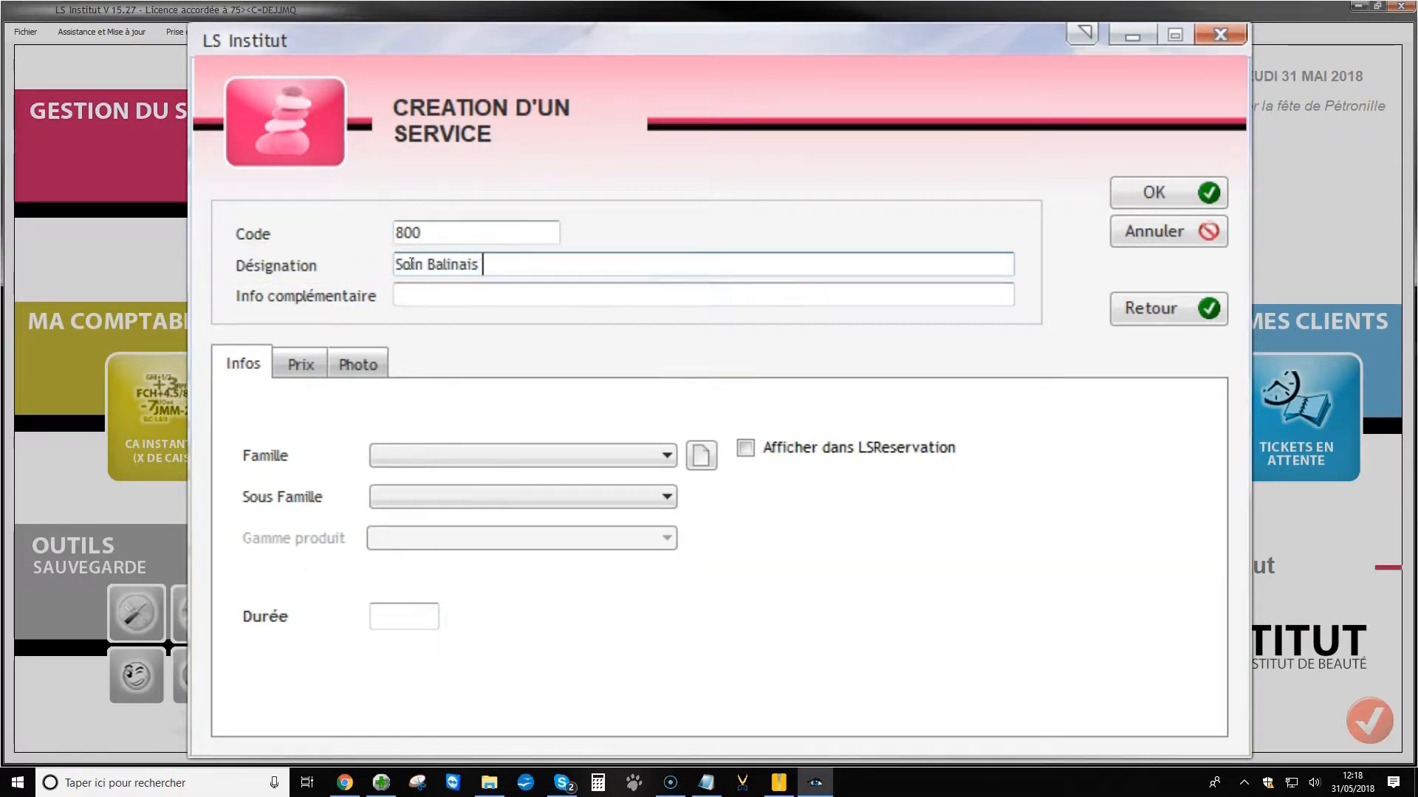
{"action": "type", "text": " 1h30"}
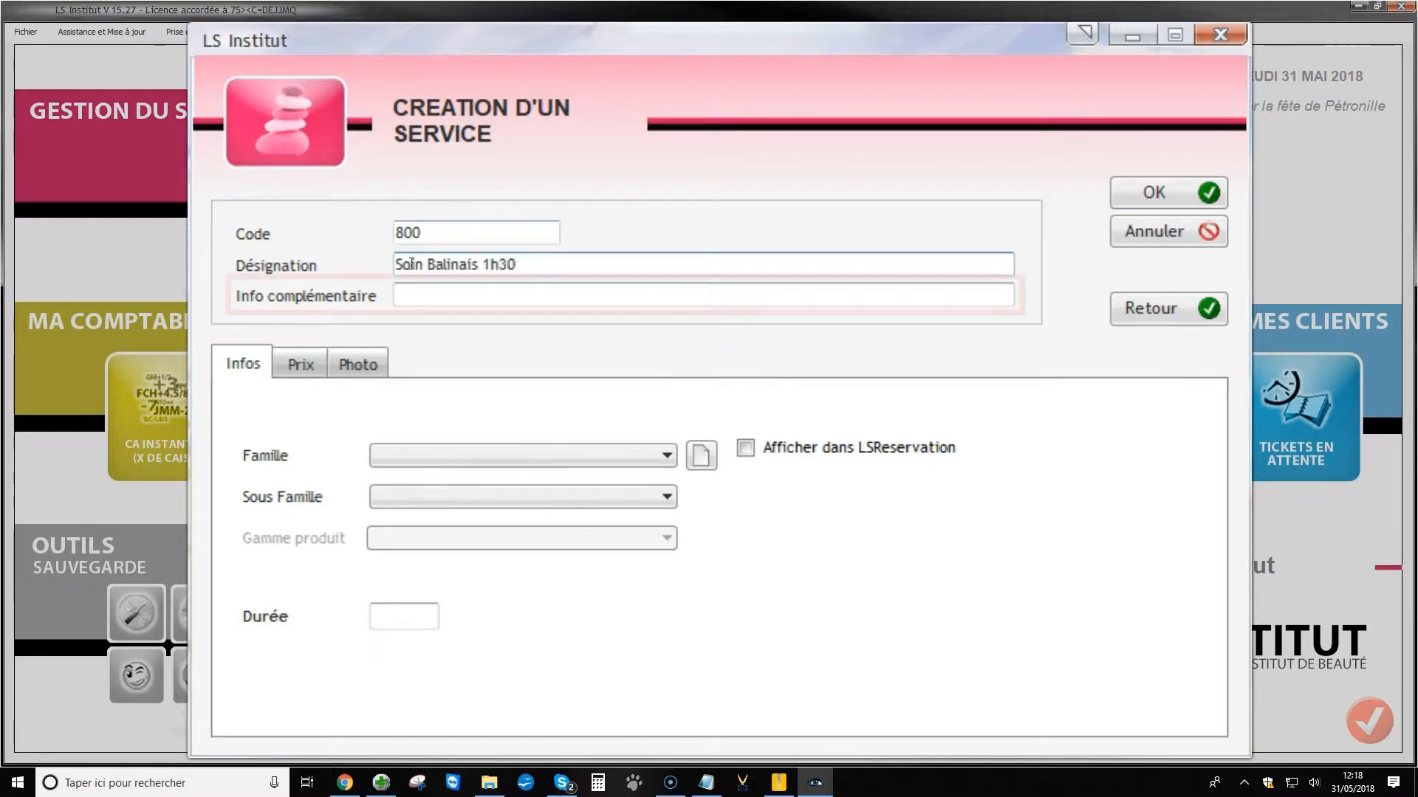
{"action": "left_click", "coordinate": [420, 292]}
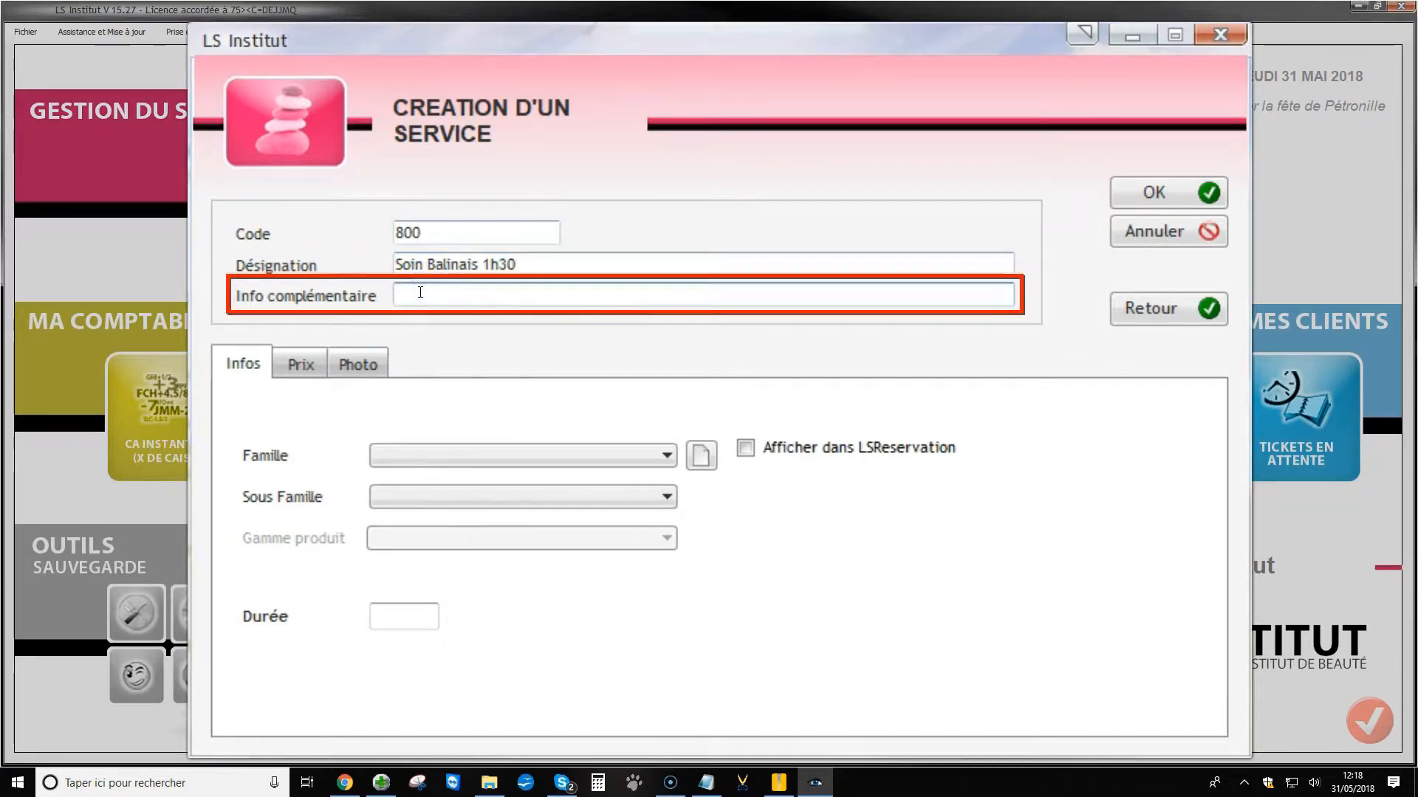
{"action": "type", "text": "Prévoir 15mn de sauna/hammam"}
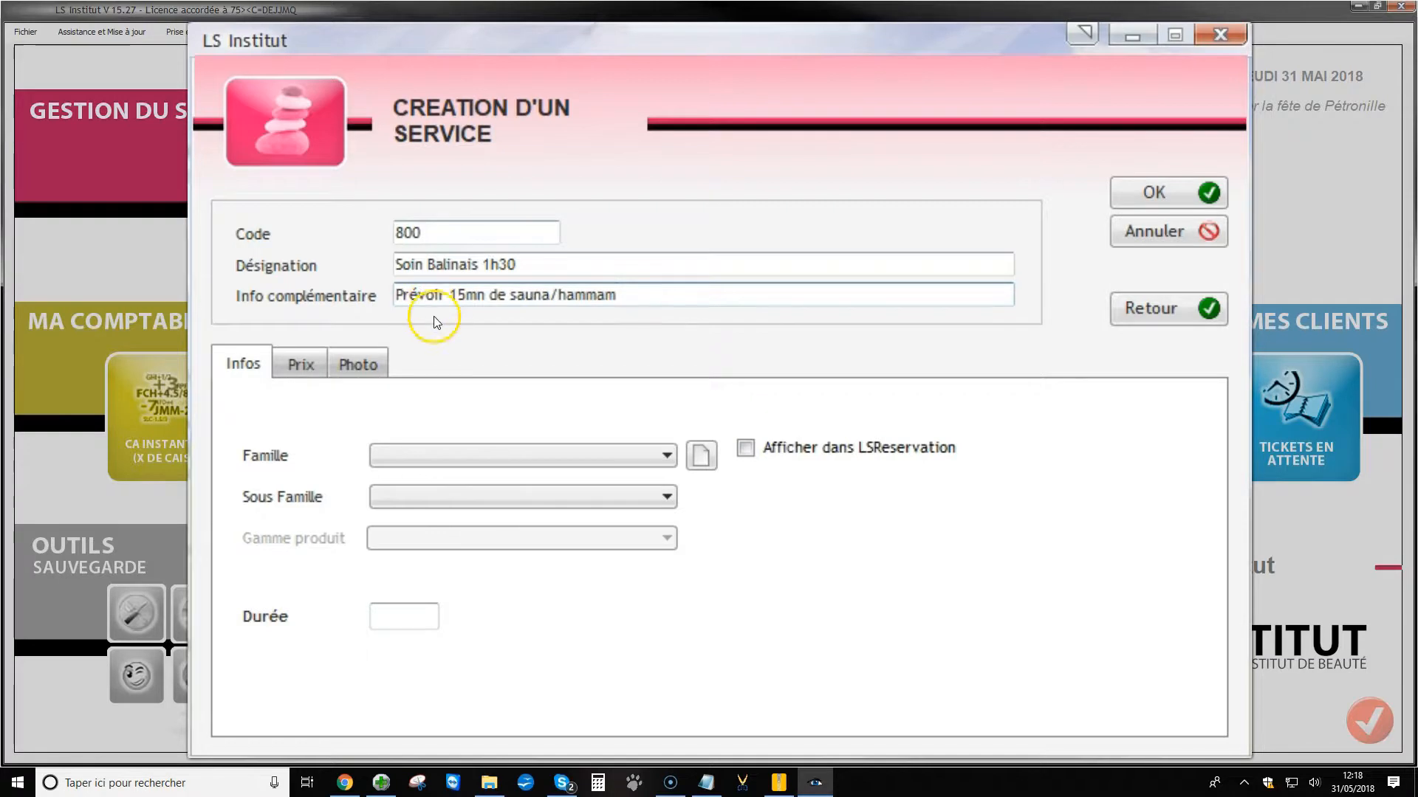
{"action": "left_click", "coordinate": [436, 322]}
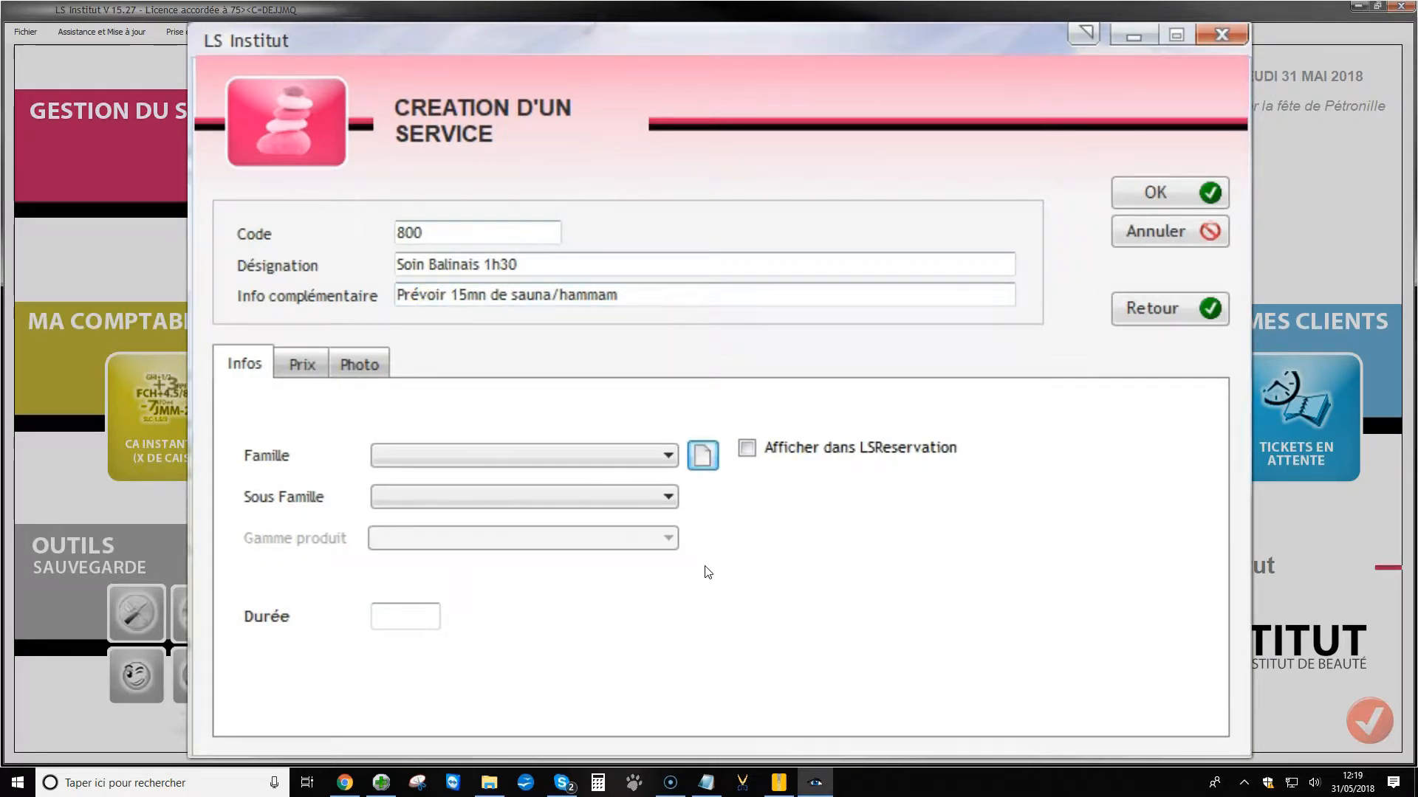
Step: Look through the available Famille choices for the service and open the management of families and sub-families
{"action": "left_click", "coordinate": [669, 457]}
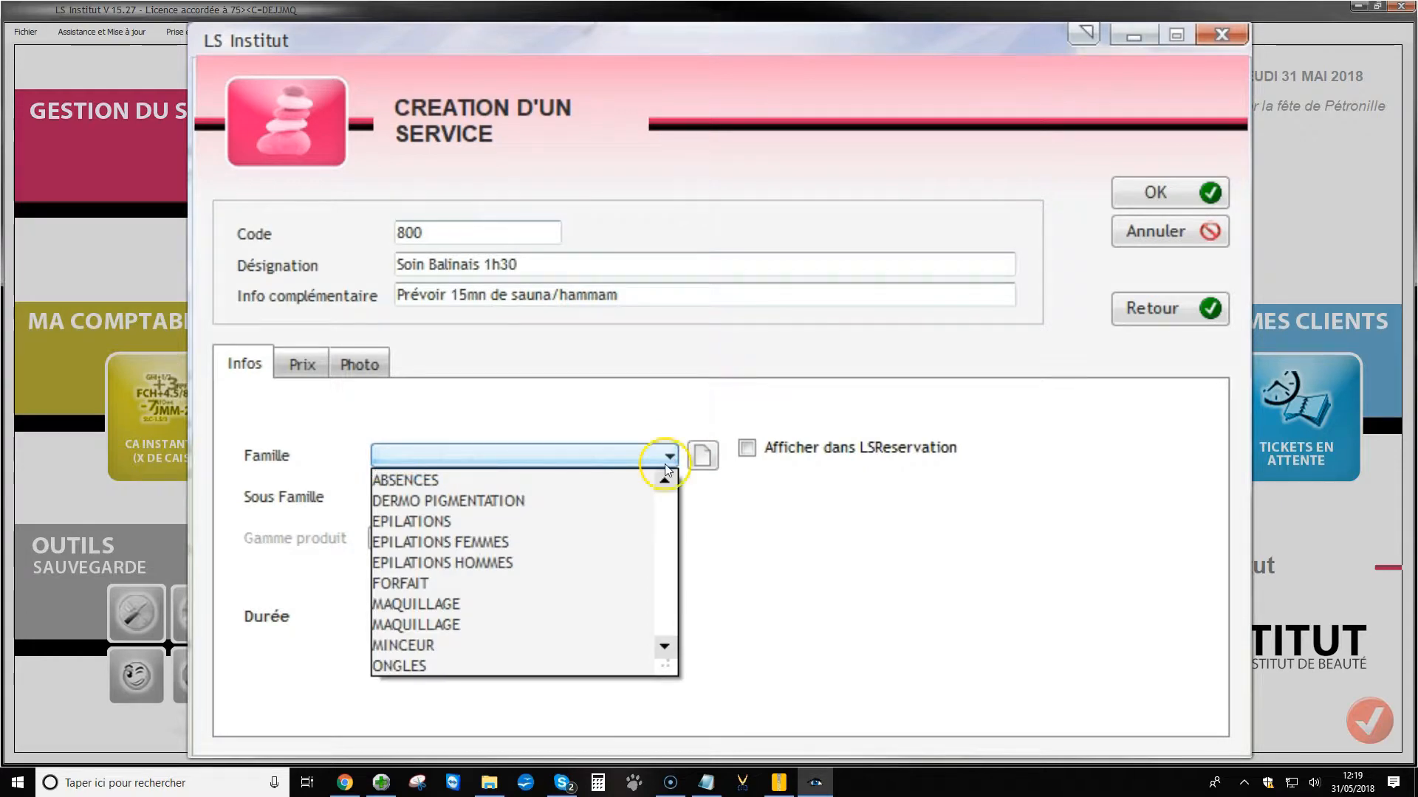
{"action": "left_click", "coordinate": [666, 647]}
{"action": "left_click", "coordinate": [665, 648]}
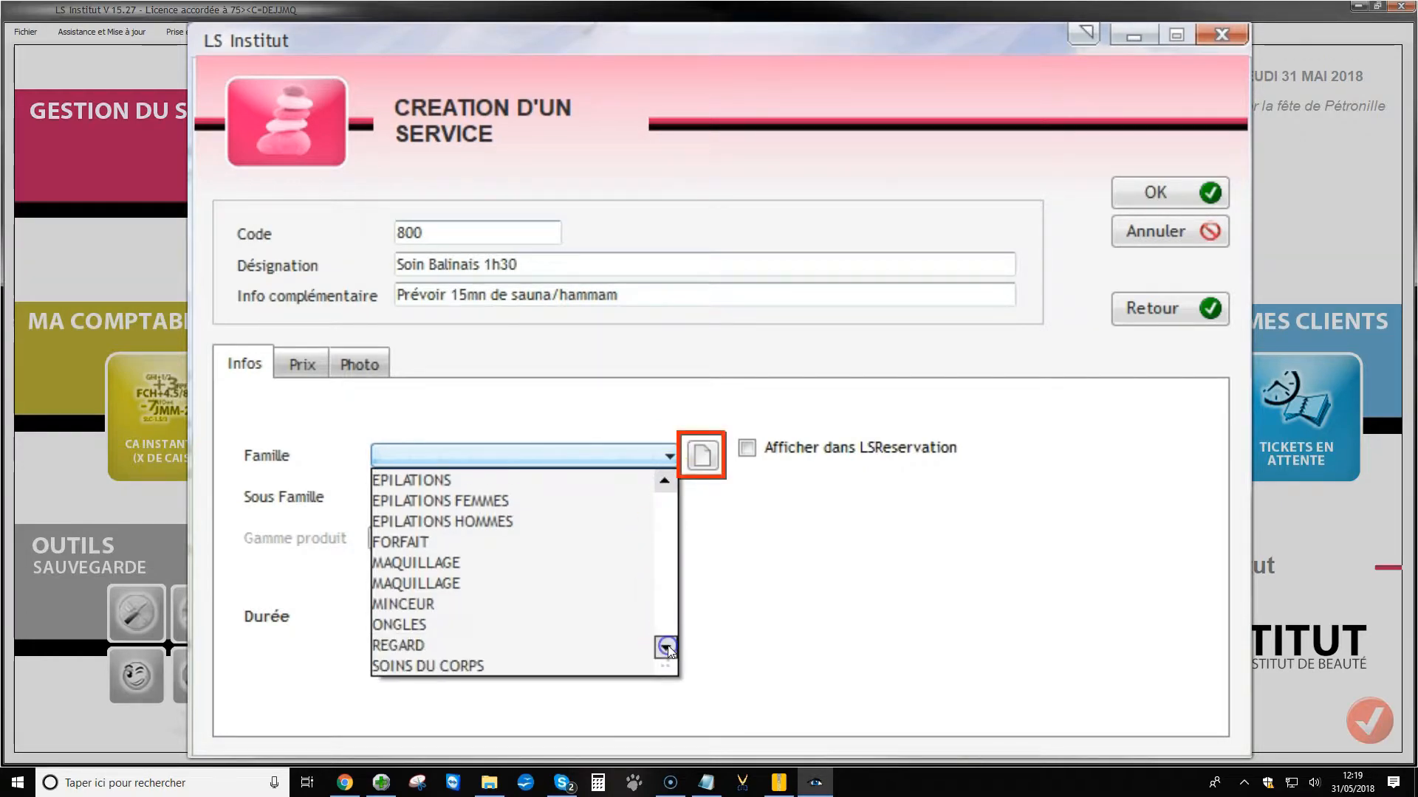
{"action": "left_click", "coordinate": [666, 647]}
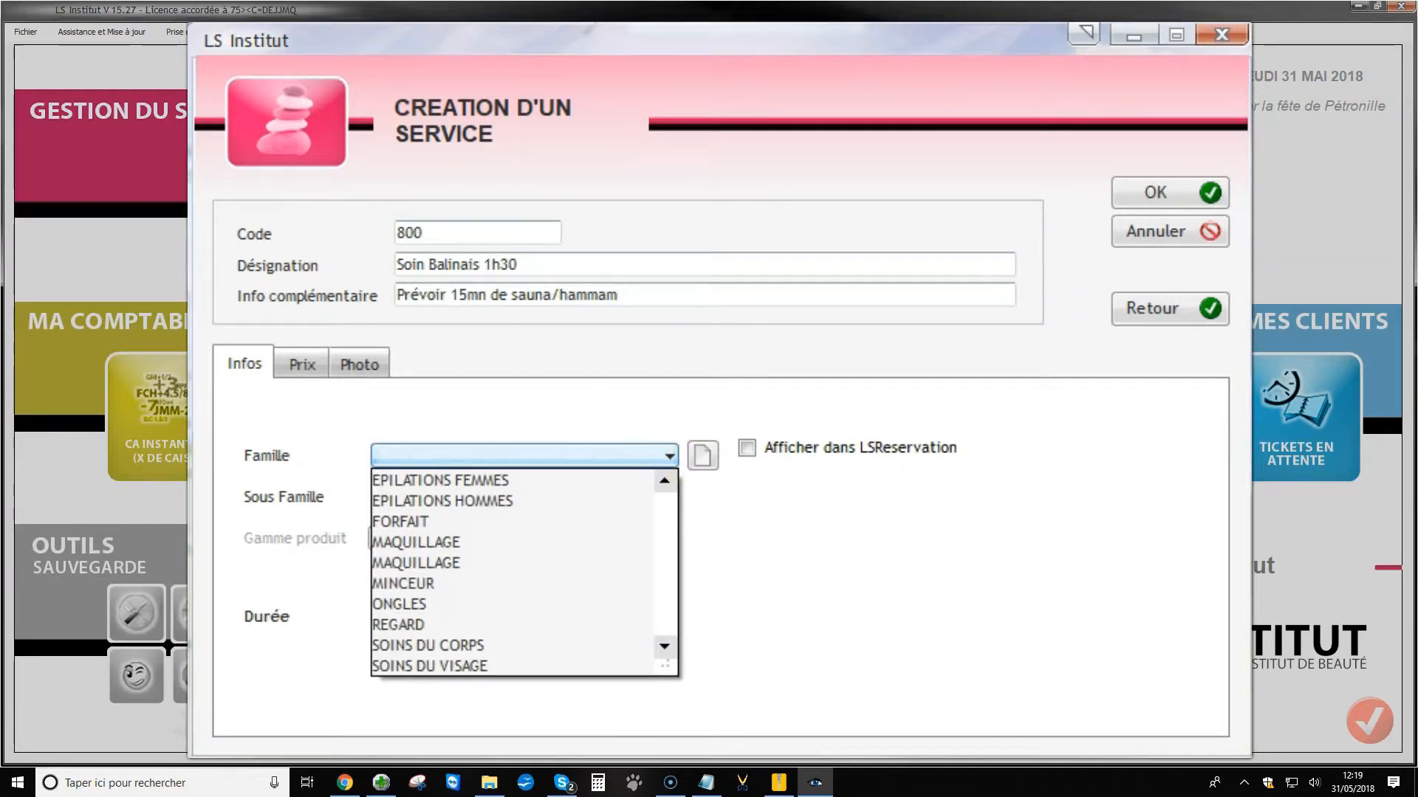
{"action": "left_click", "coordinate": [703, 455]}
{"action": "left_click", "coordinate": [703, 455]}
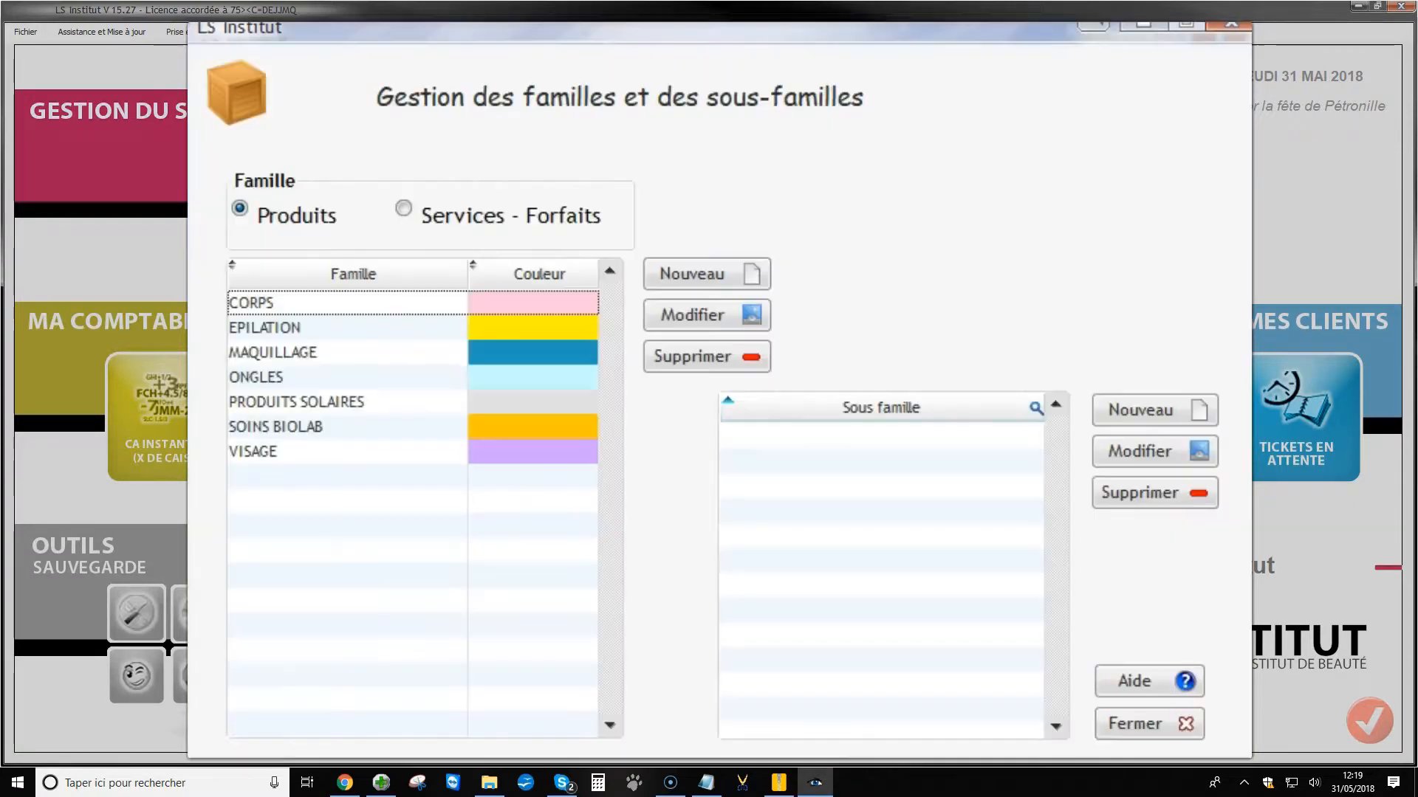
Step: Change the colour of the EPILATIONS HOMMES family under Services - Forfaits to teal and close the family management
{"action": "left_click", "coordinate": [404, 209]}
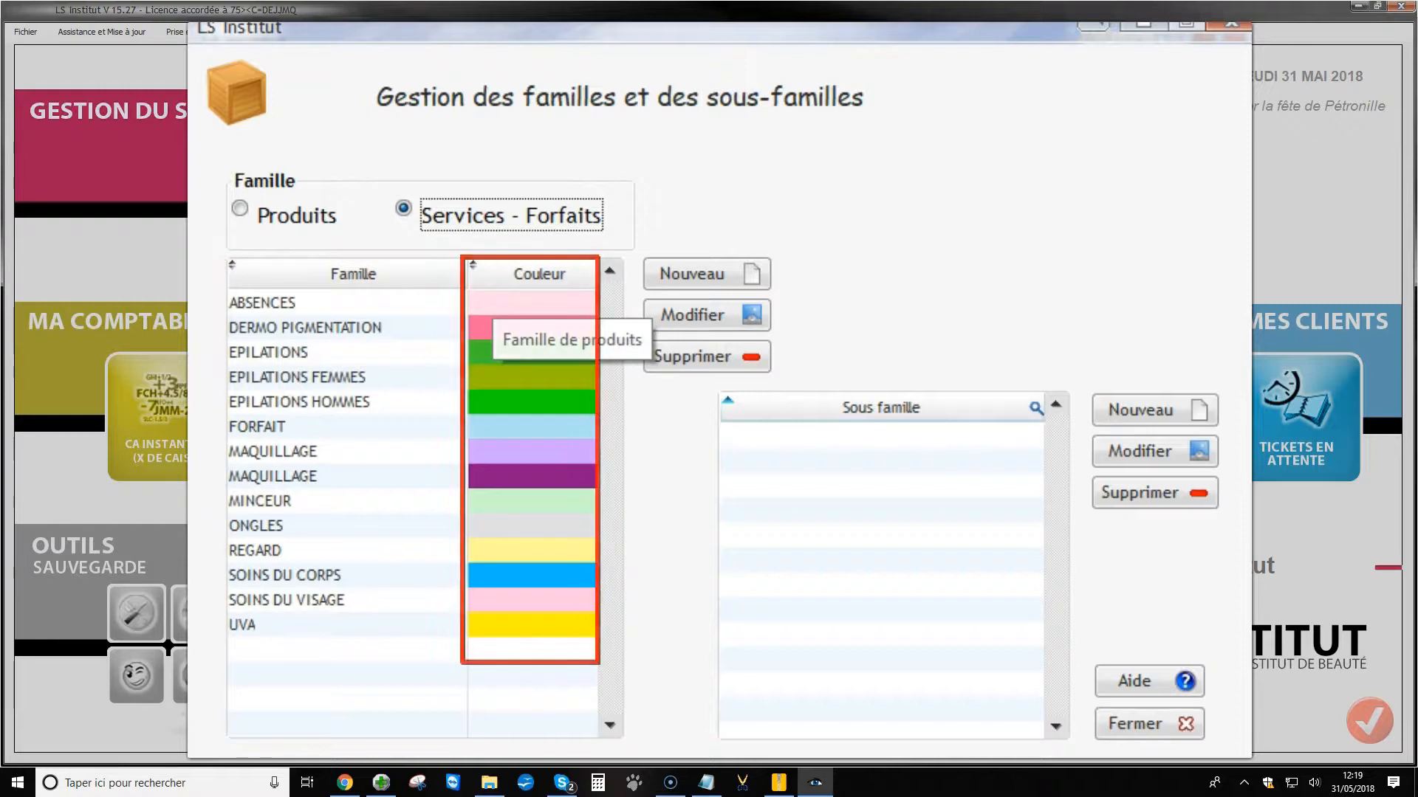
{"action": "double_click", "coordinate": [513, 403]}
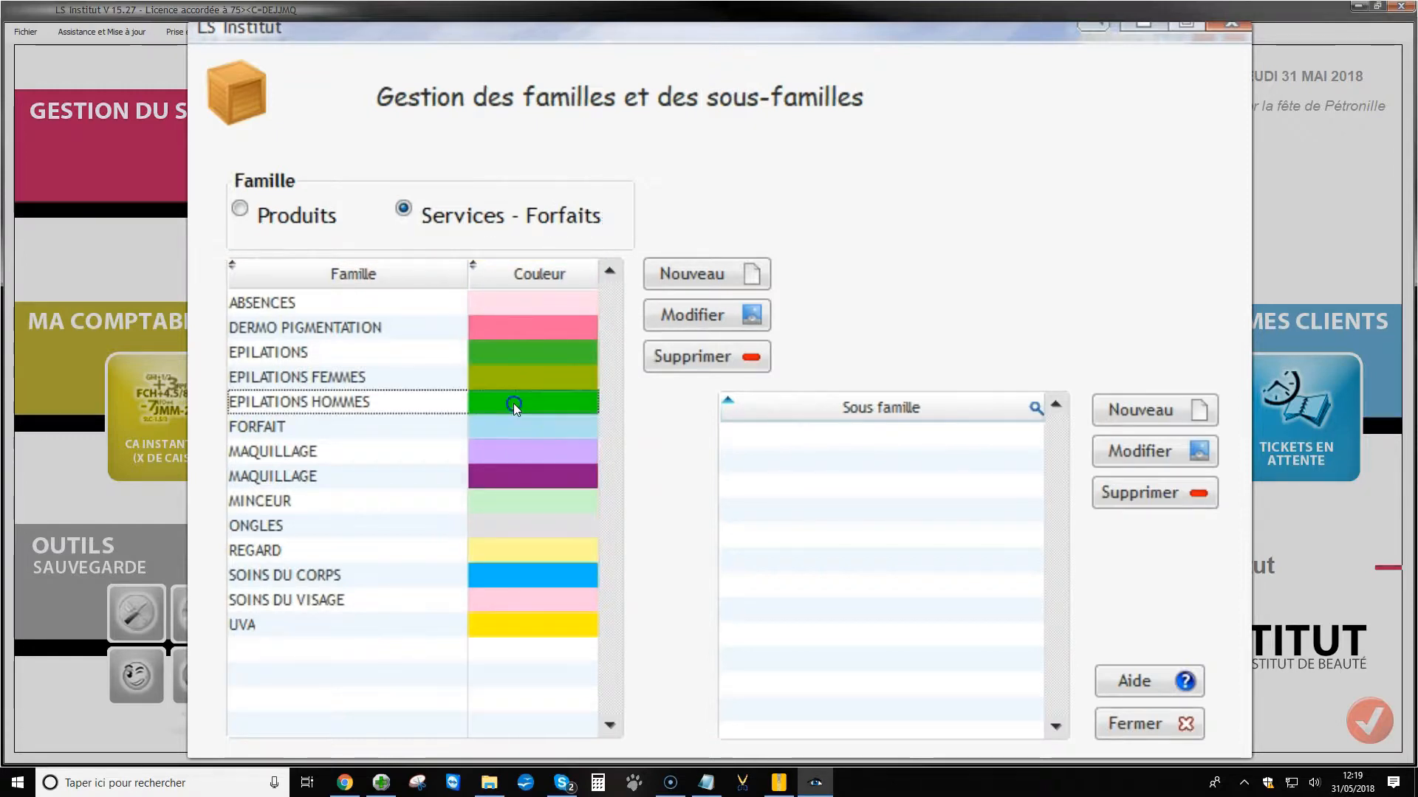
{"action": "left_click", "coordinate": [769, 497]}
{"action": "left_click", "coordinate": [1078, 458]}
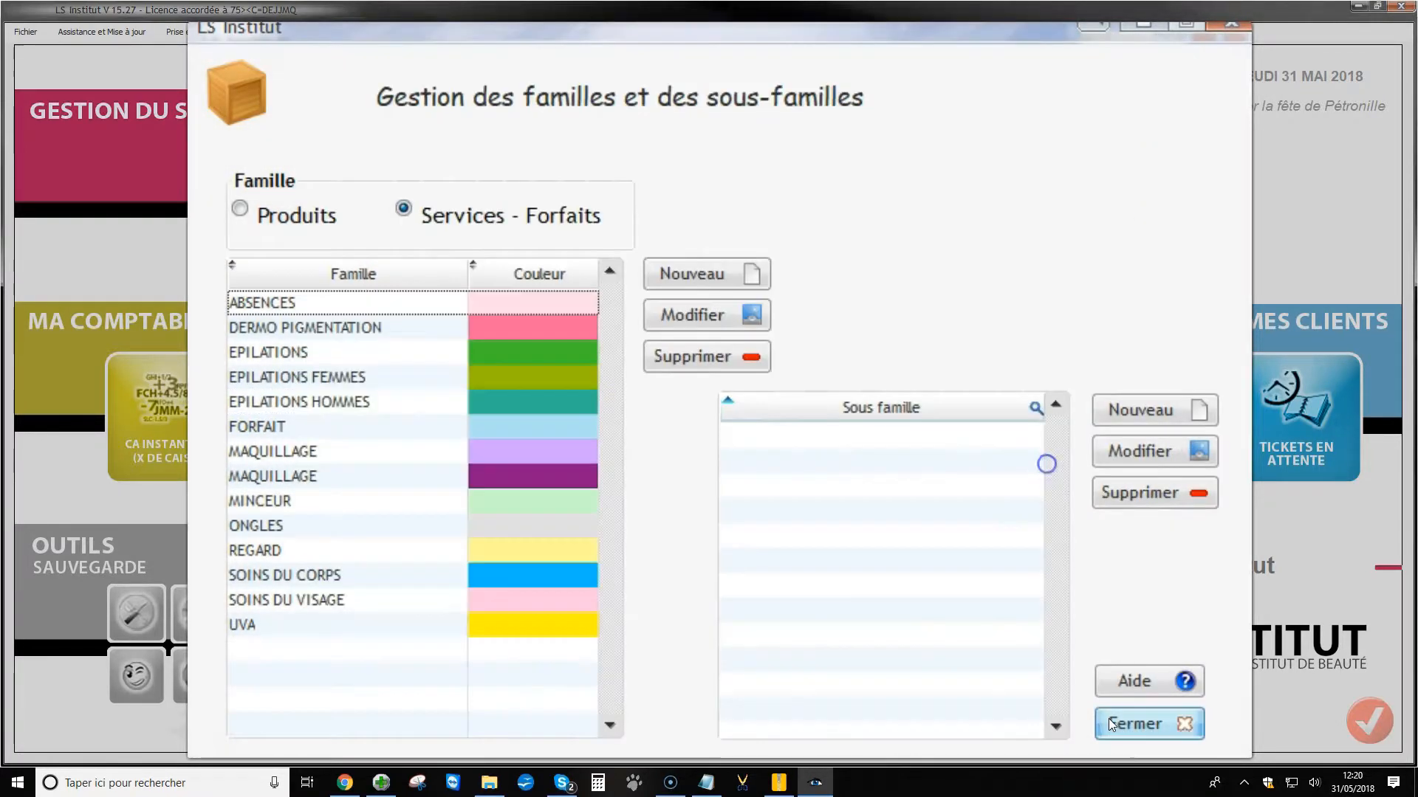
{"action": "left_click", "coordinate": [1109, 719]}
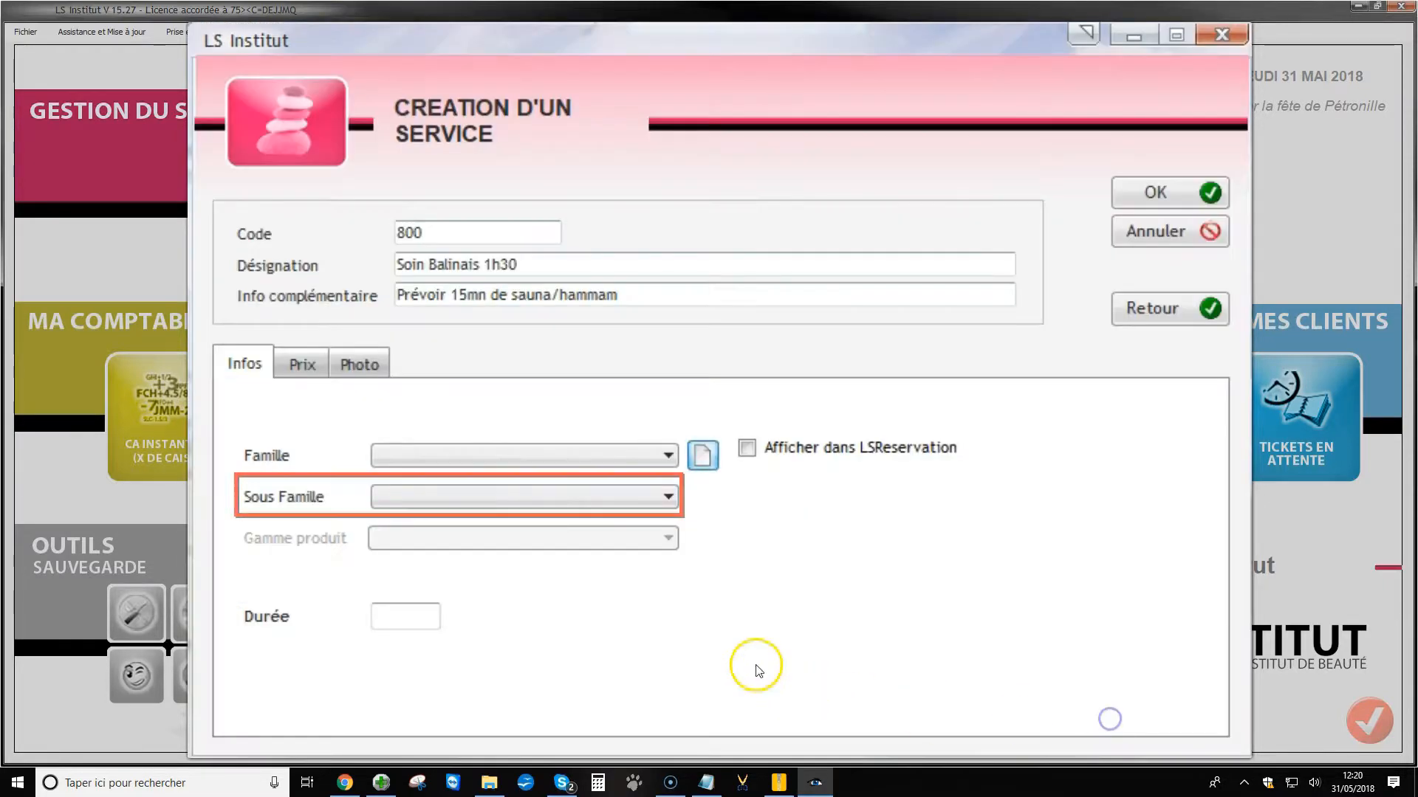
Step: Check the Sous Famille field and set the service's Durée to 01:30
{"action": "left_click", "coordinate": [600, 503]}
{"action": "left_click", "coordinate": [600, 503]}
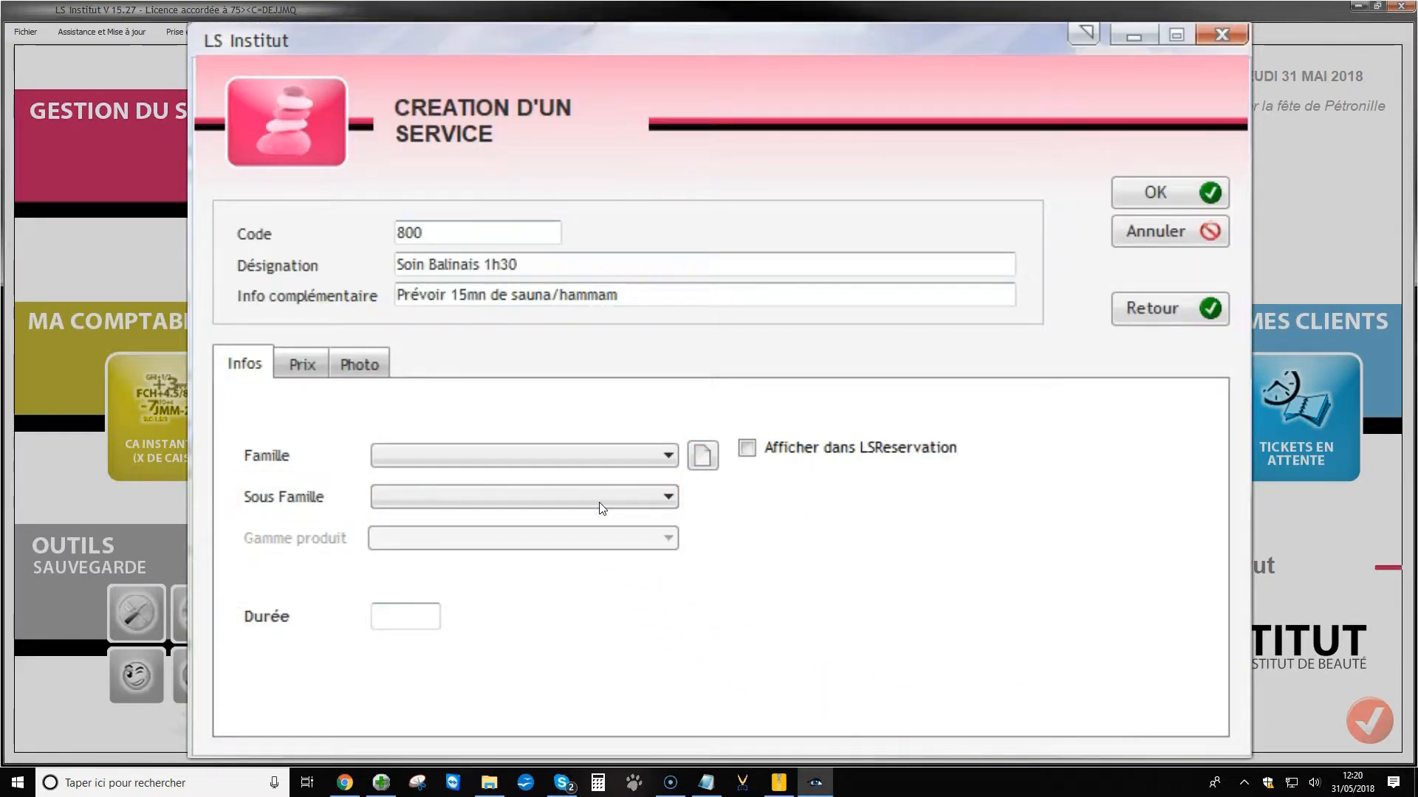
{"action": "left_click", "coordinate": [414, 620]}
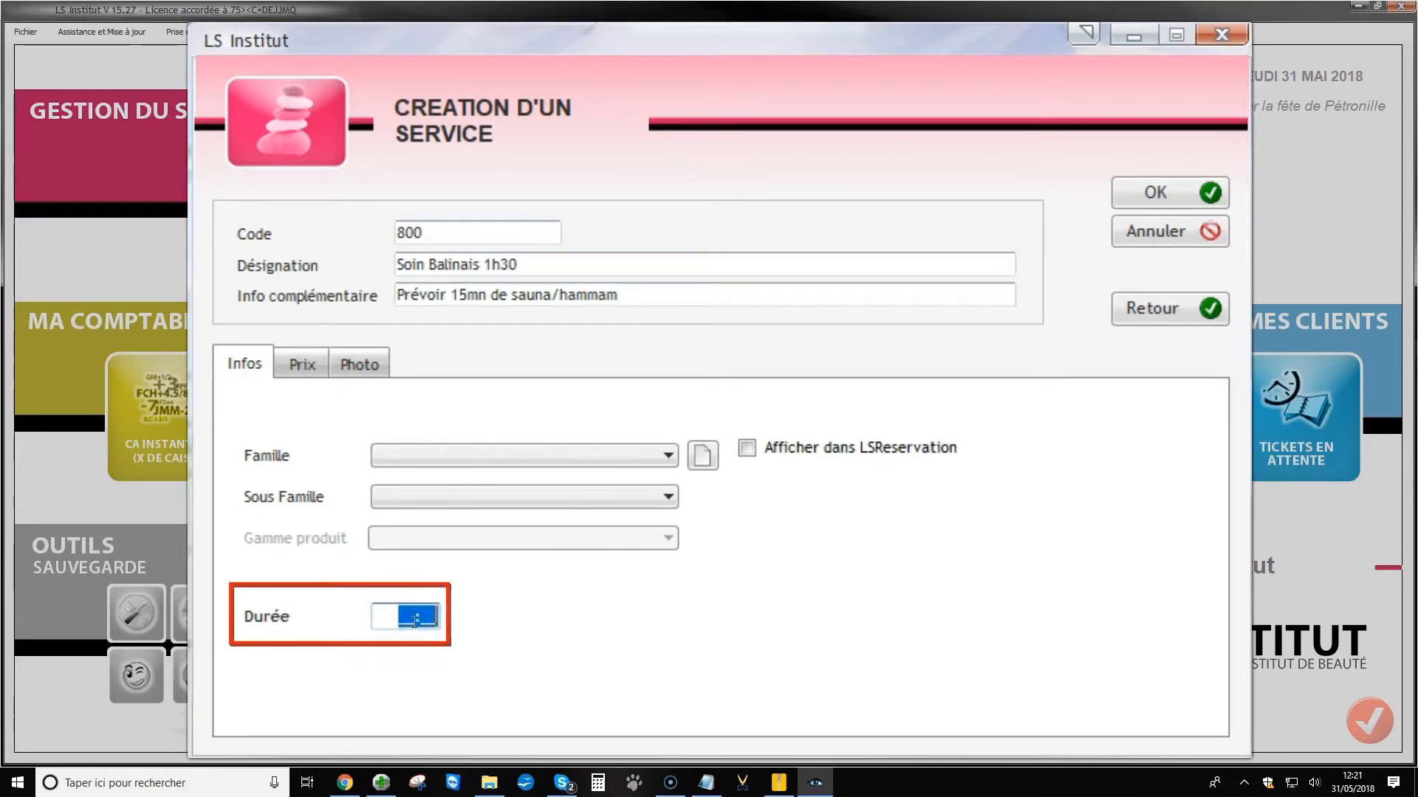
{"action": "type", "text": "001"}
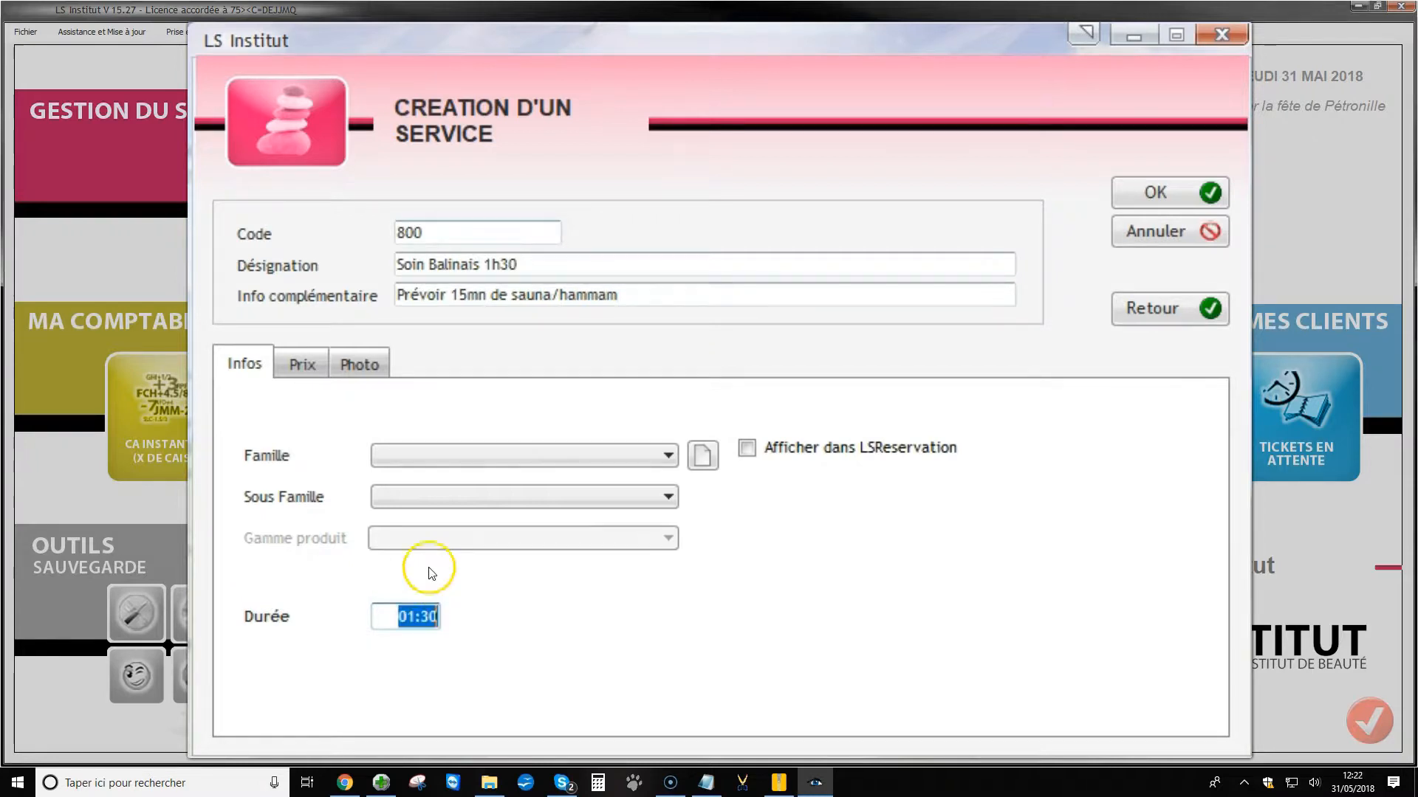
Step: Set the service's Prix de vente HT to 90 € in its pricing details
{"action": "left_click", "coordinate": [312, 365]}
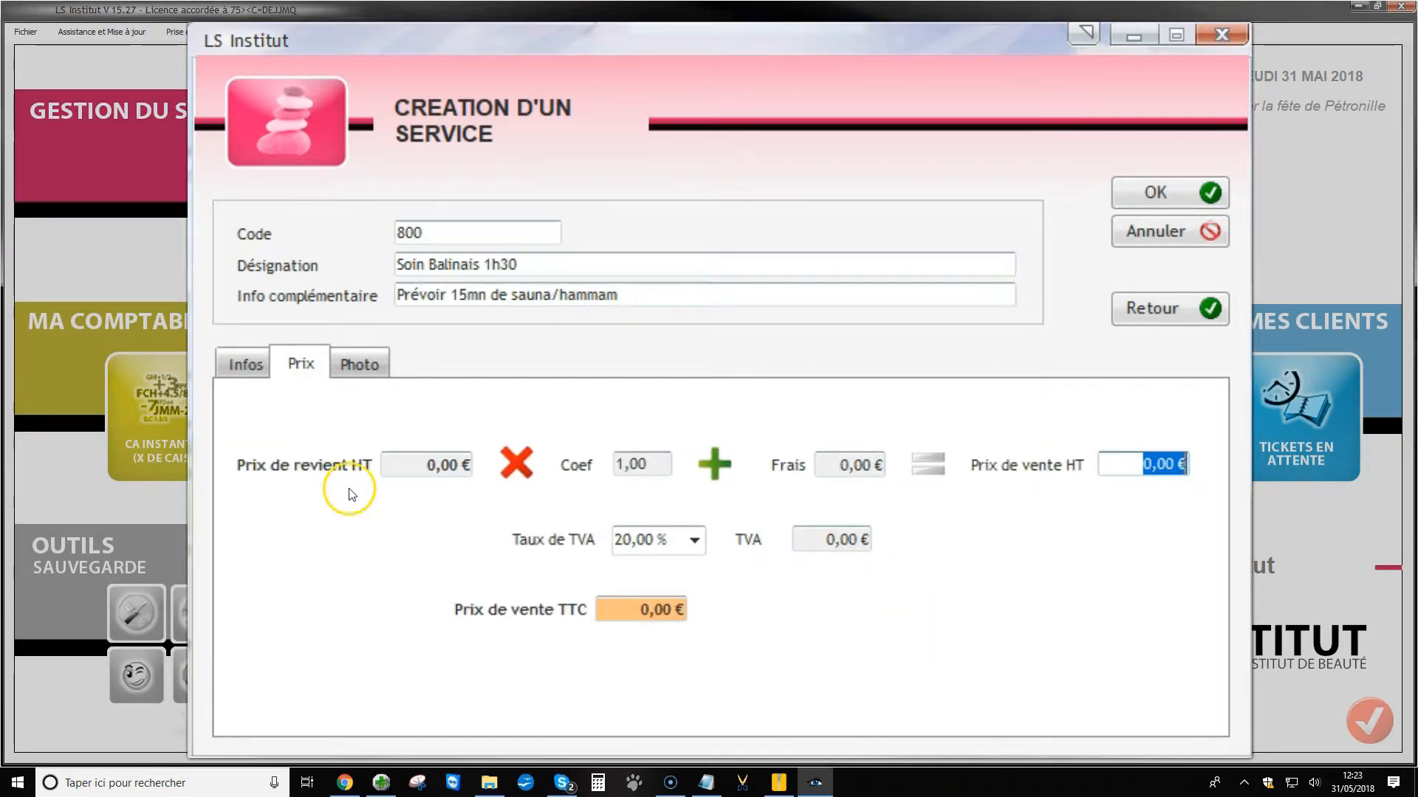
{"action": "left_click", "coordinate": [413, 468]}
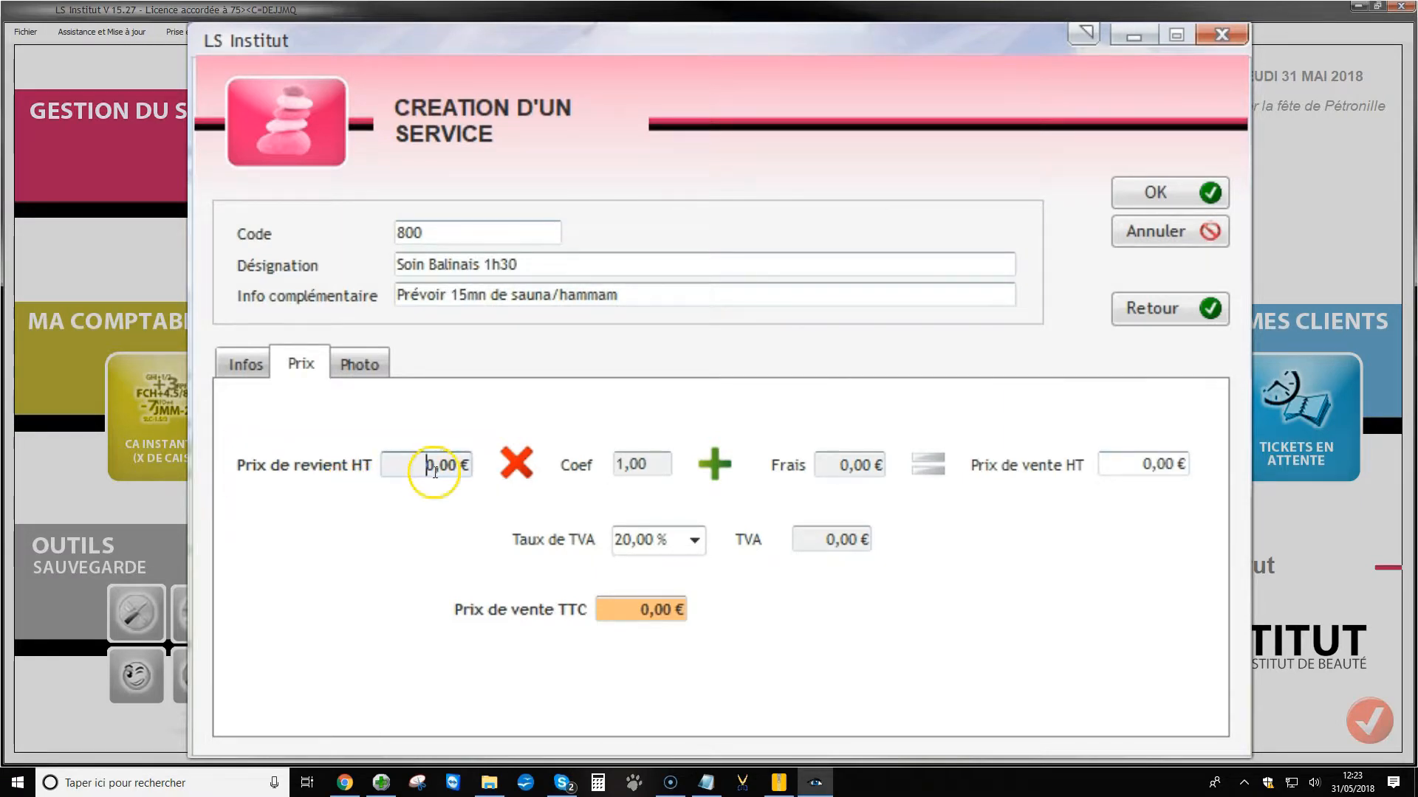
{"action": "left_click", "coordinate": [1126, 462]}
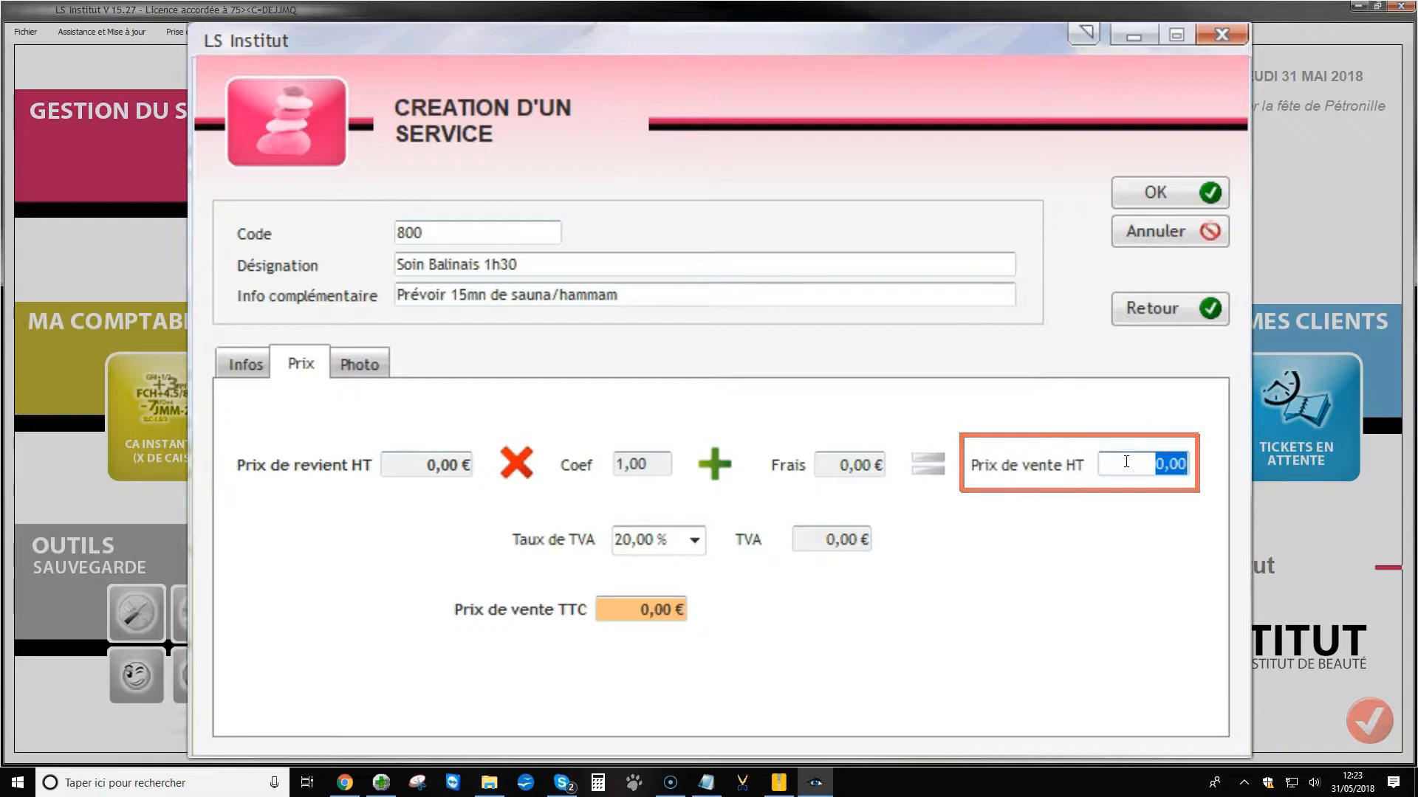
{"action": "type", "text": "90"}
{"action": "key", "text": "Tab"}
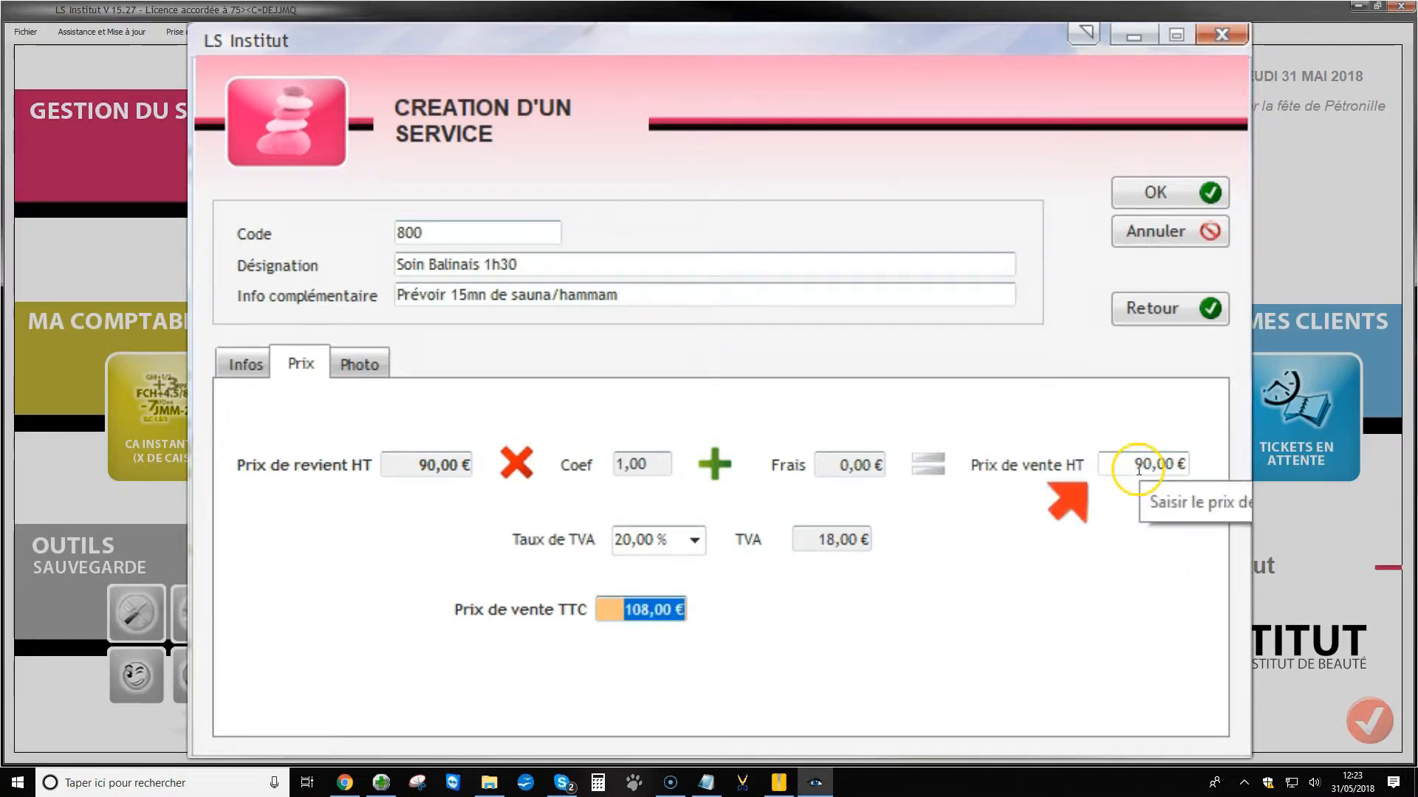
{"action": "left_click", "coordinate": [1125, 465]}
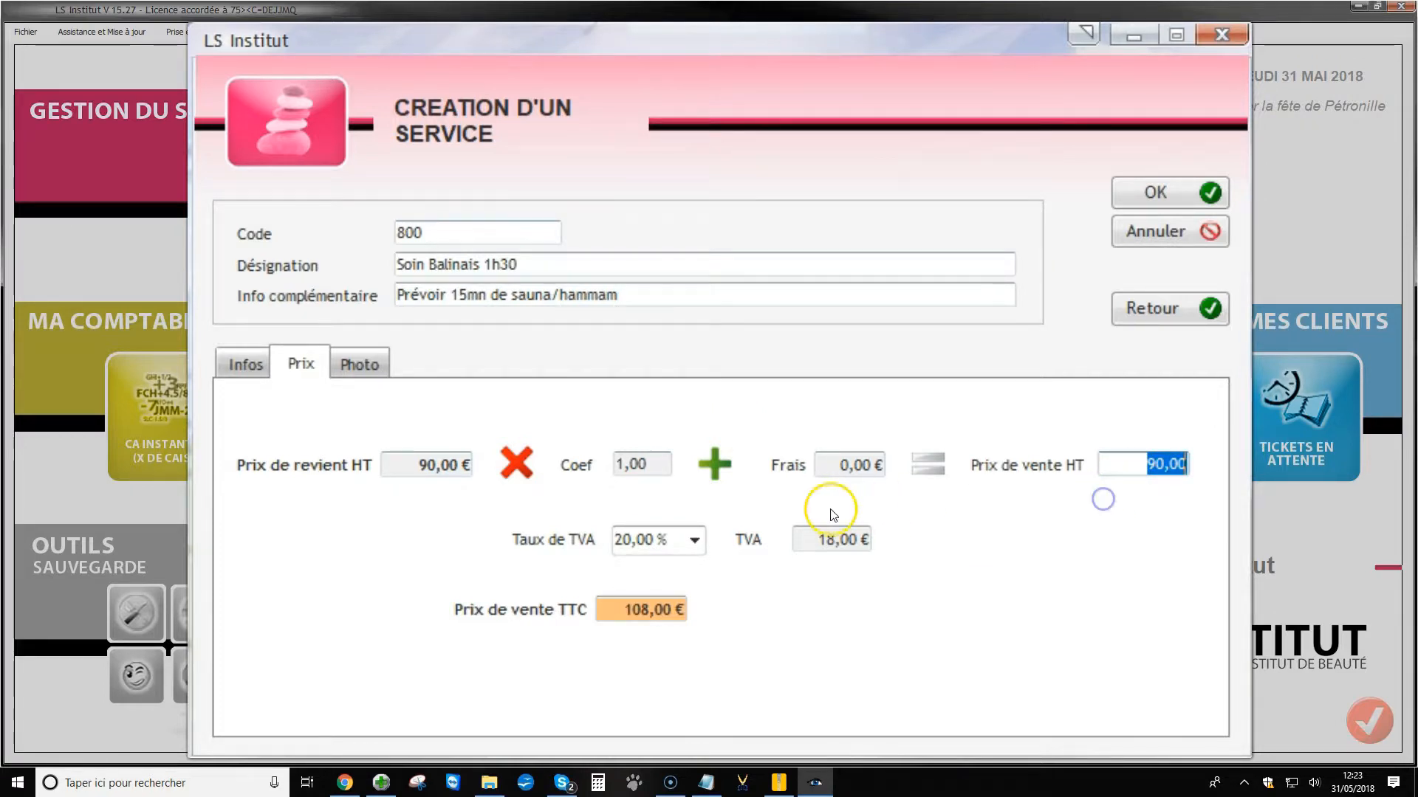
Step: Check the available TVA rates and set the service's Prix de vente TTC to 105 €
{"action": "left_click", "coordinate": [701, 541]}
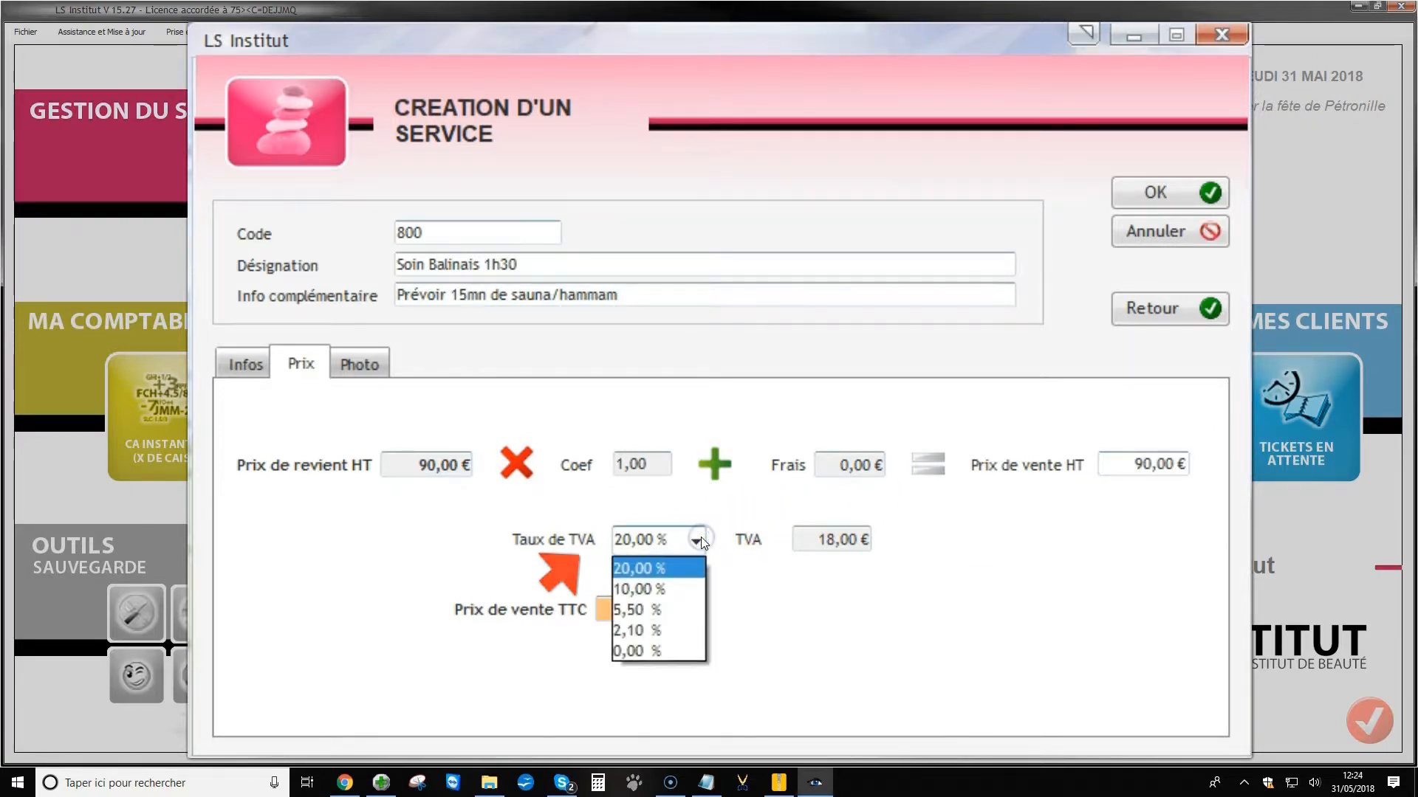
{"action": "left_click", "coordinate": [701, 540]}
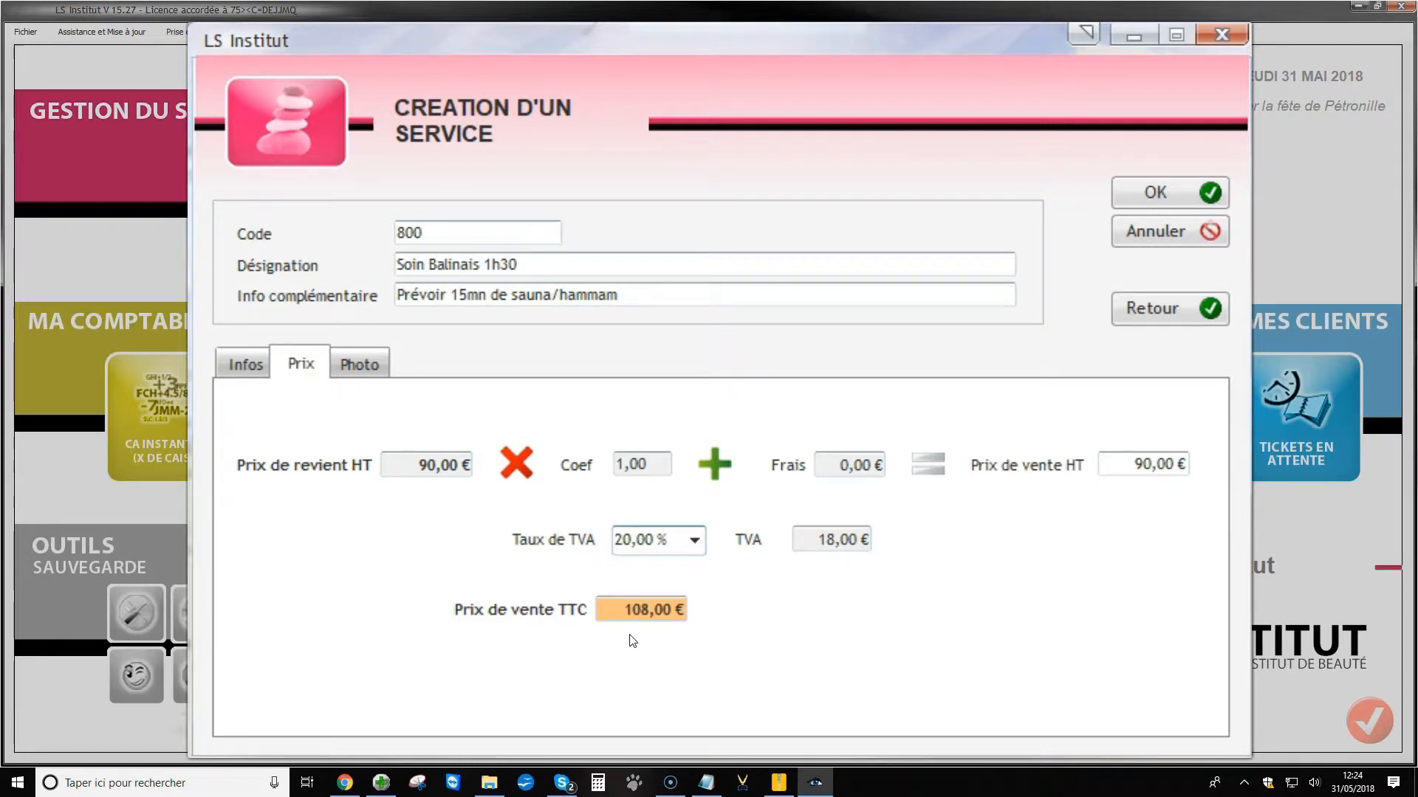
{"action": "left_click", "coordinate": [636, 611]}
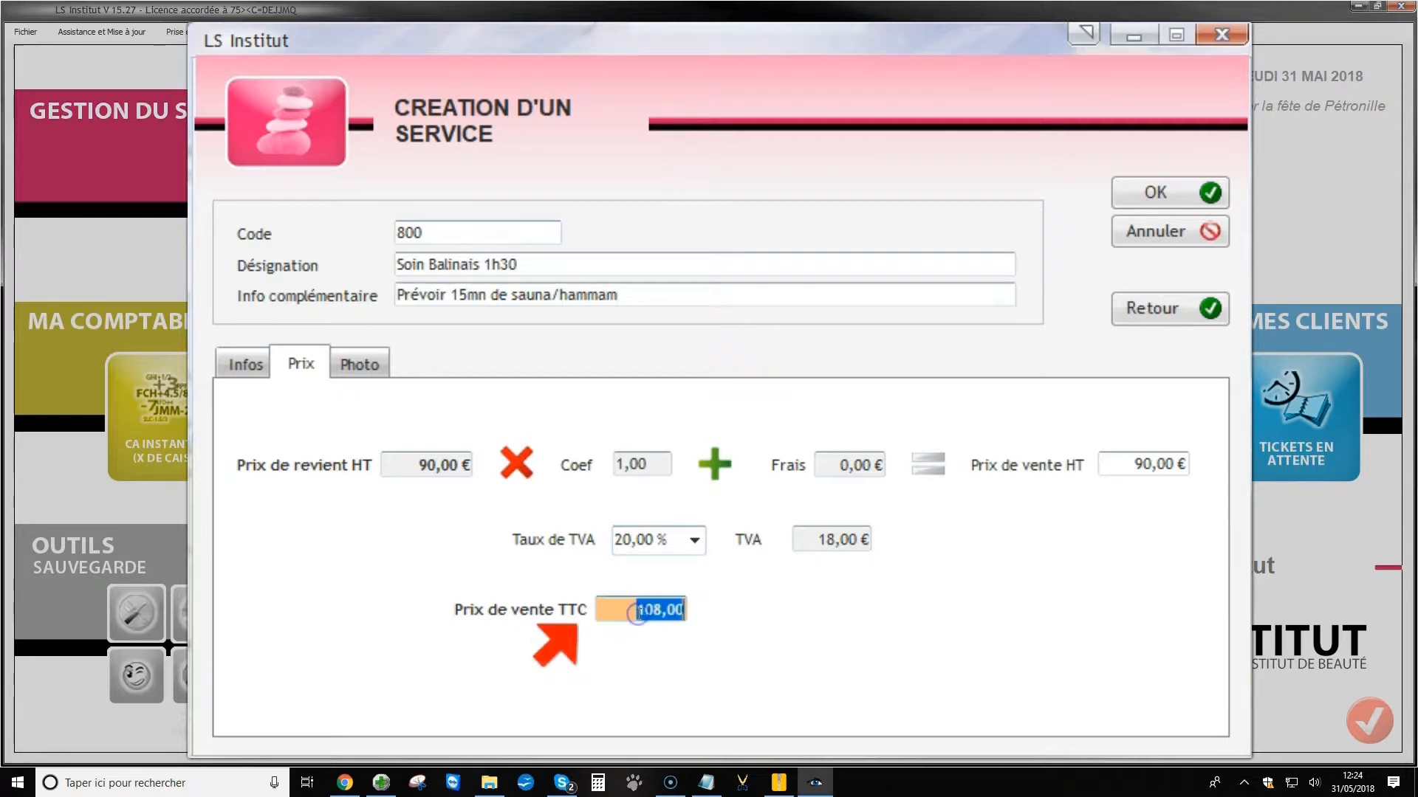
{"action": "type", "text": "105"}
{"action": "key", "text": "Tab"}
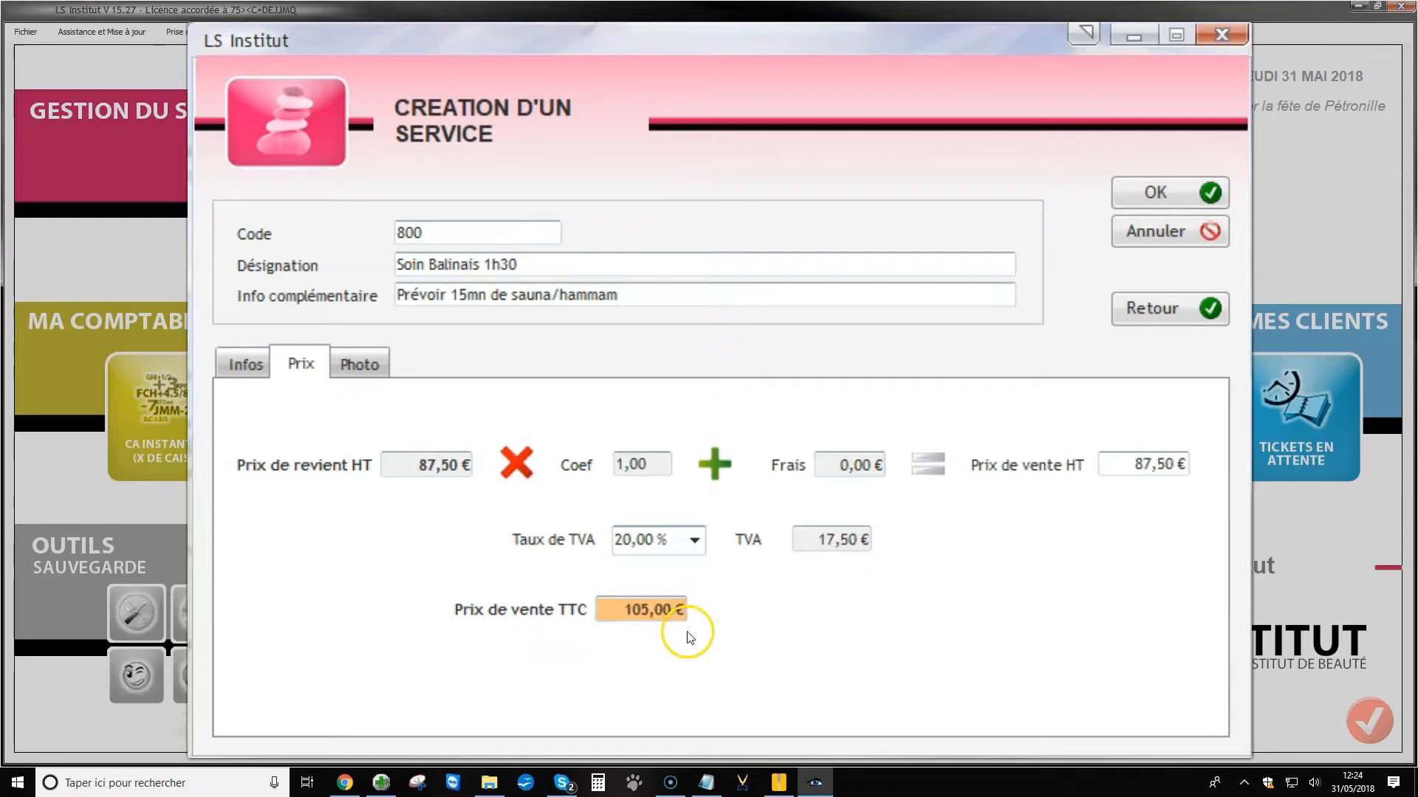
Step: Add a photo of a woman to the service, and review its Infos and Prix details
{"action": "left_click", "coordinate": [360, 366]}
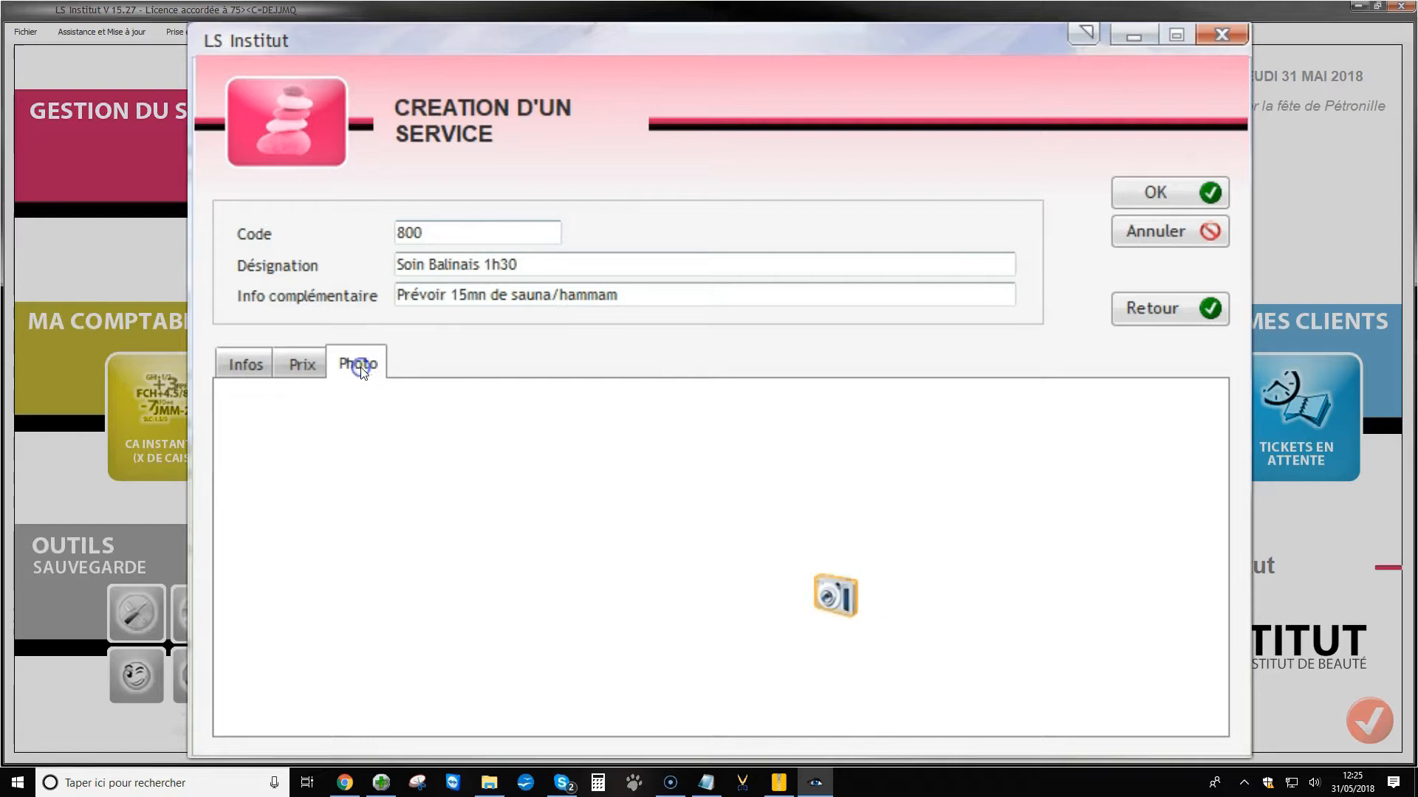
{"action": "left_click", "coordinate": [826, 596]}
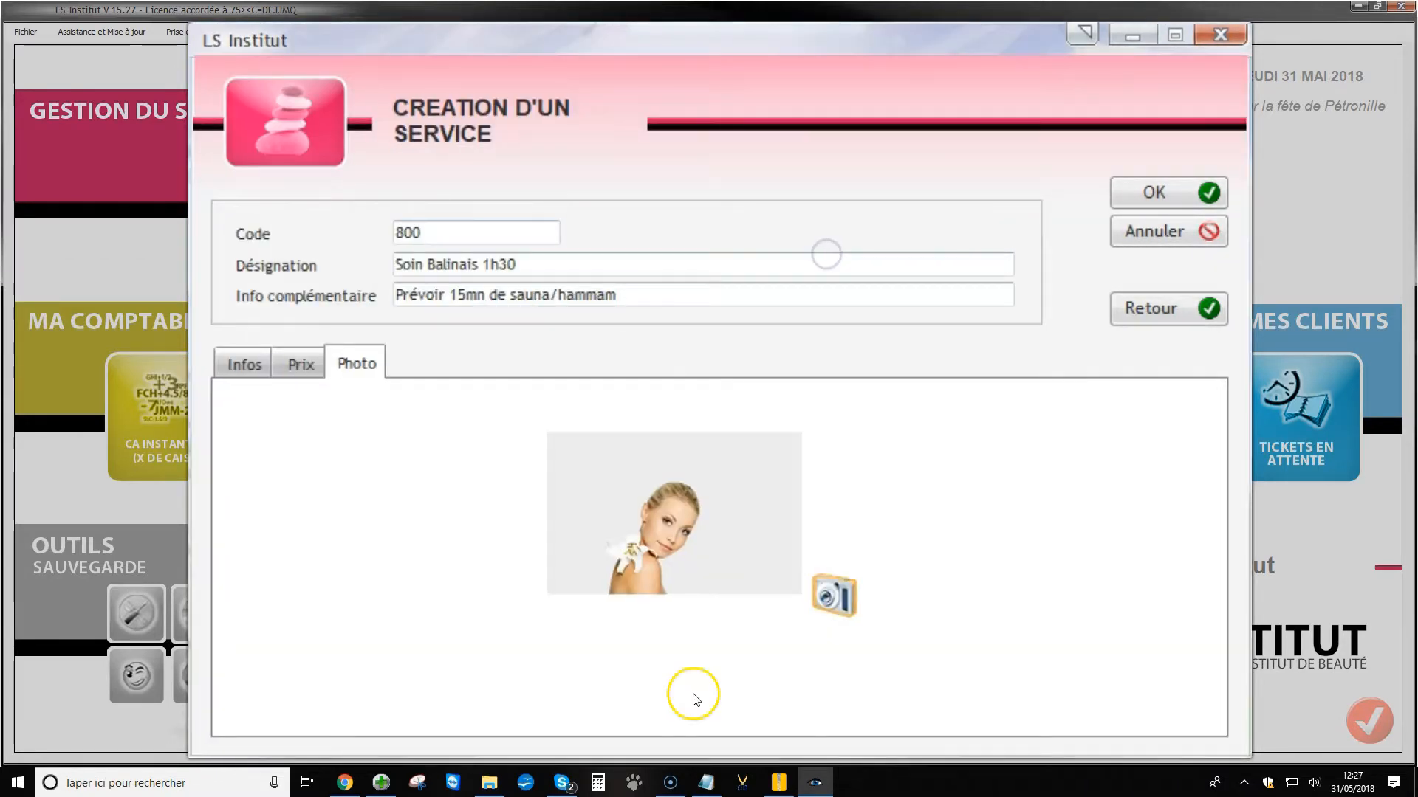
{"action": "left_click", "coordinate": [233, 364]}
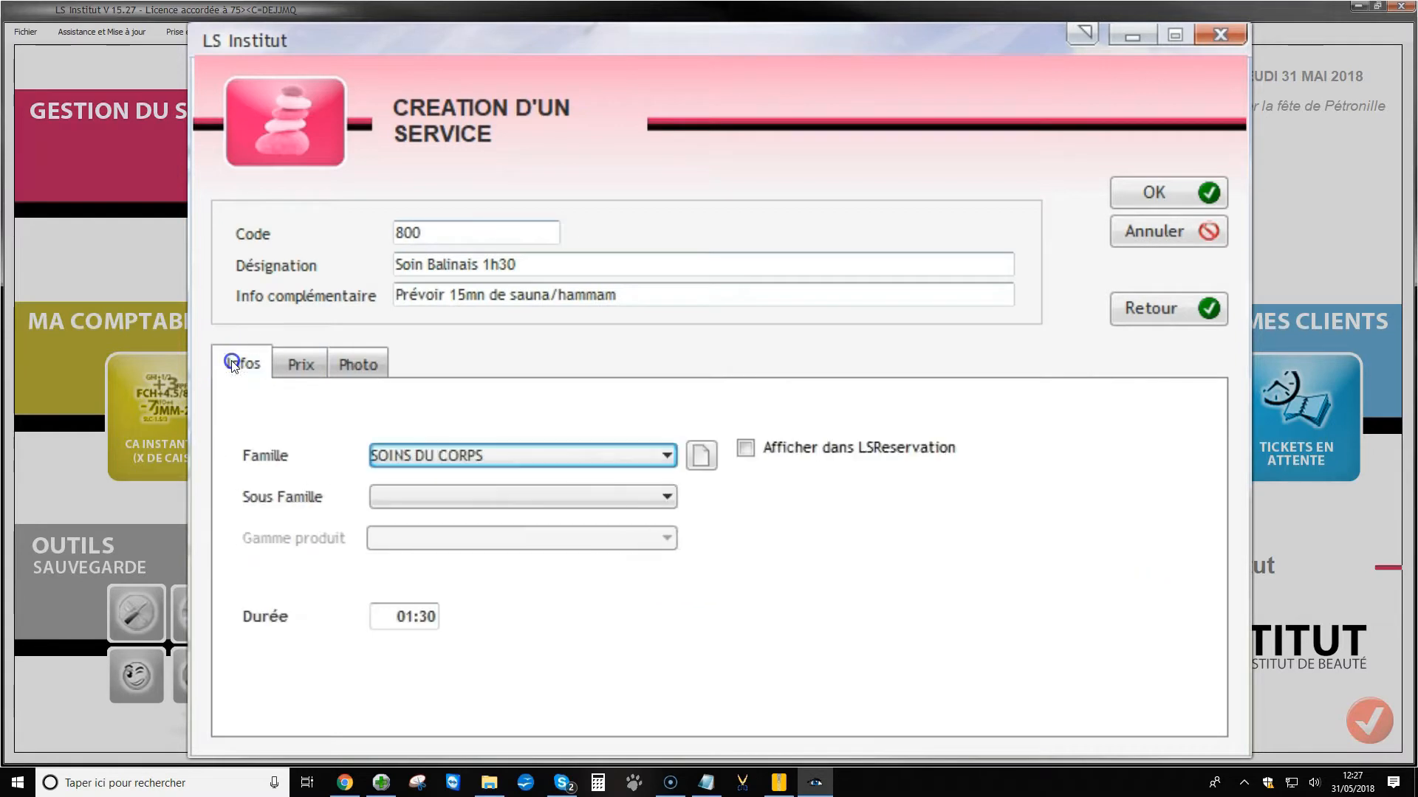
{"action": "left_click", "coordinate": [298, 364]}
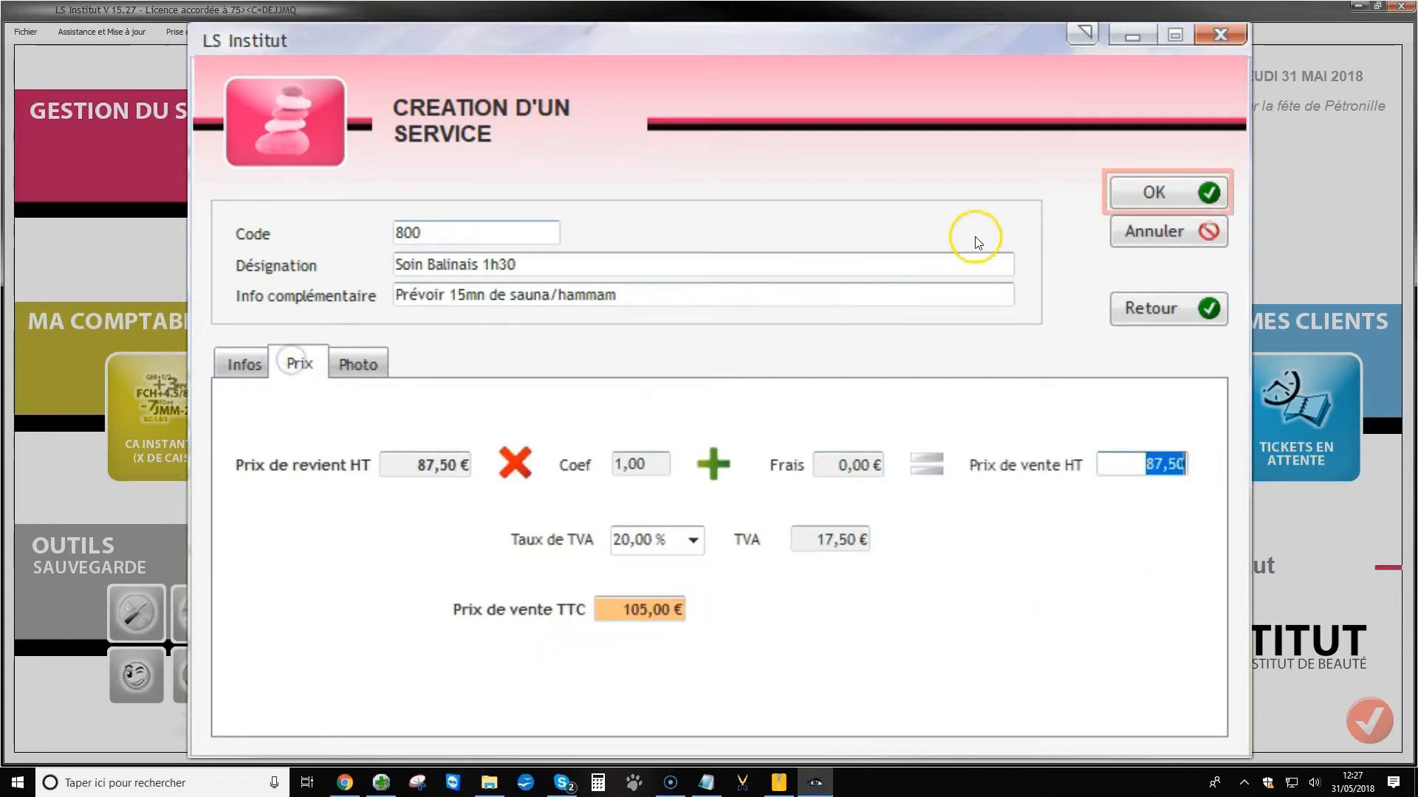
Step: Save the new service Soin Balinais 1h30 and close the service list
{"action": "left_click", "coordinate": [1139, 195]}
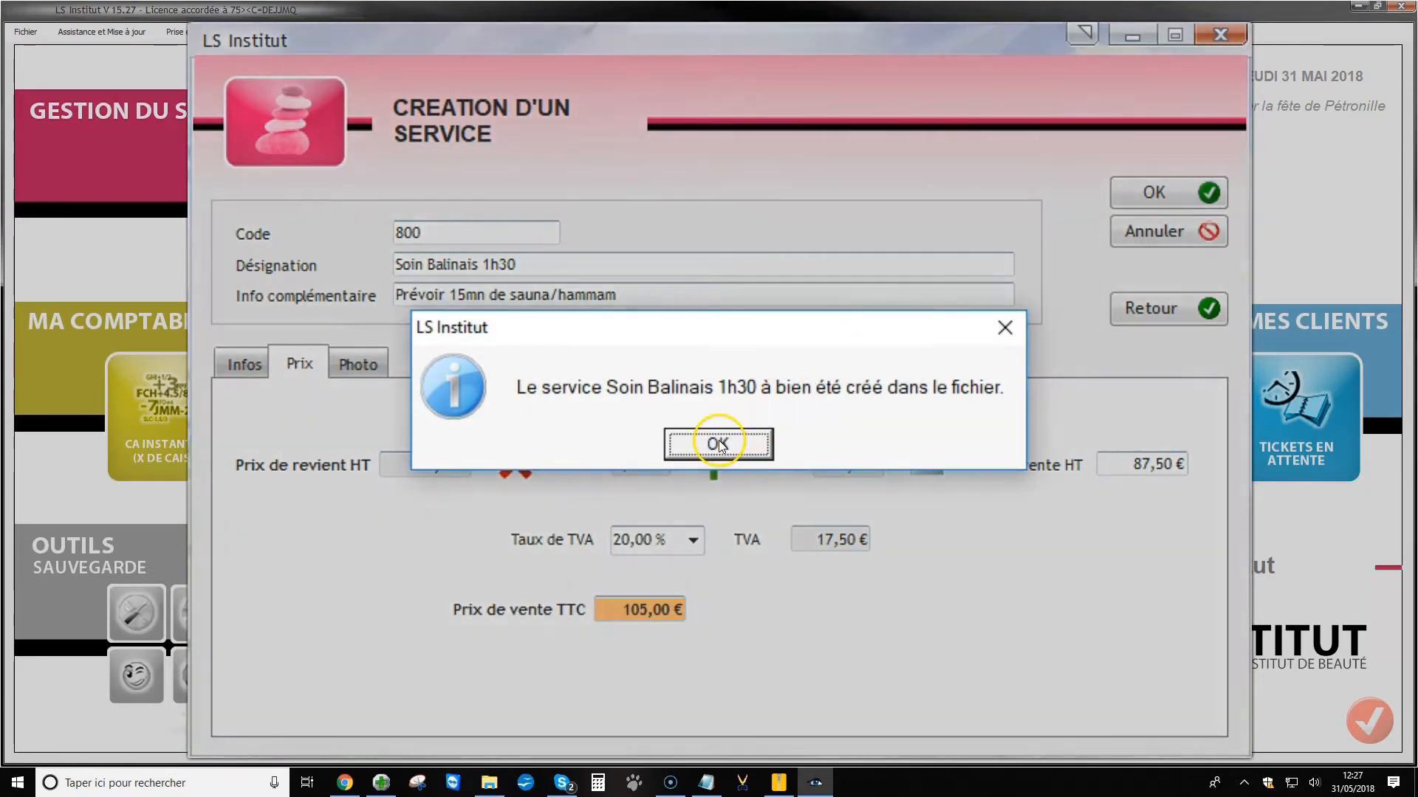
{"action": "left_click", "coordinate": [720, 441]}
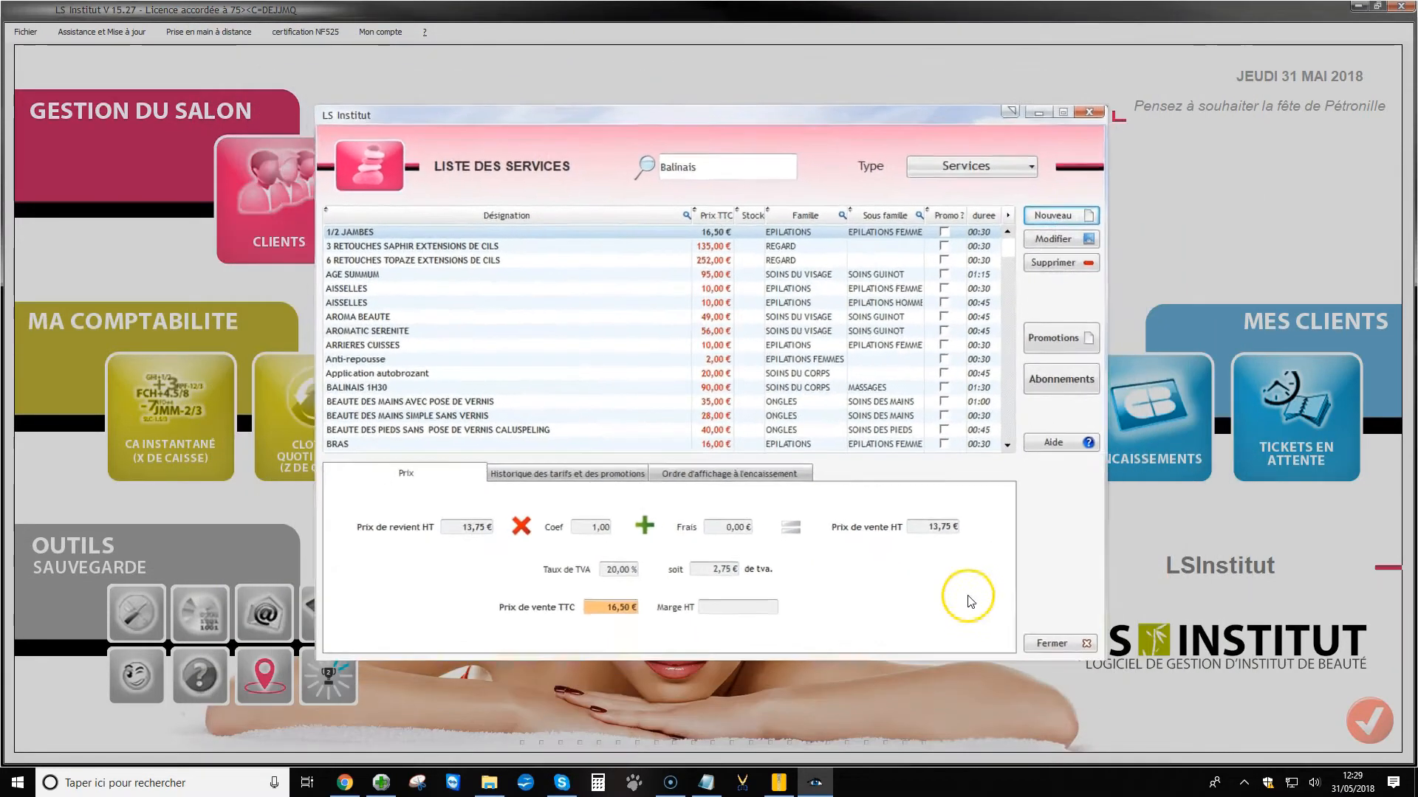
{"action": "left_click", "coordinate": [1041, 643]}
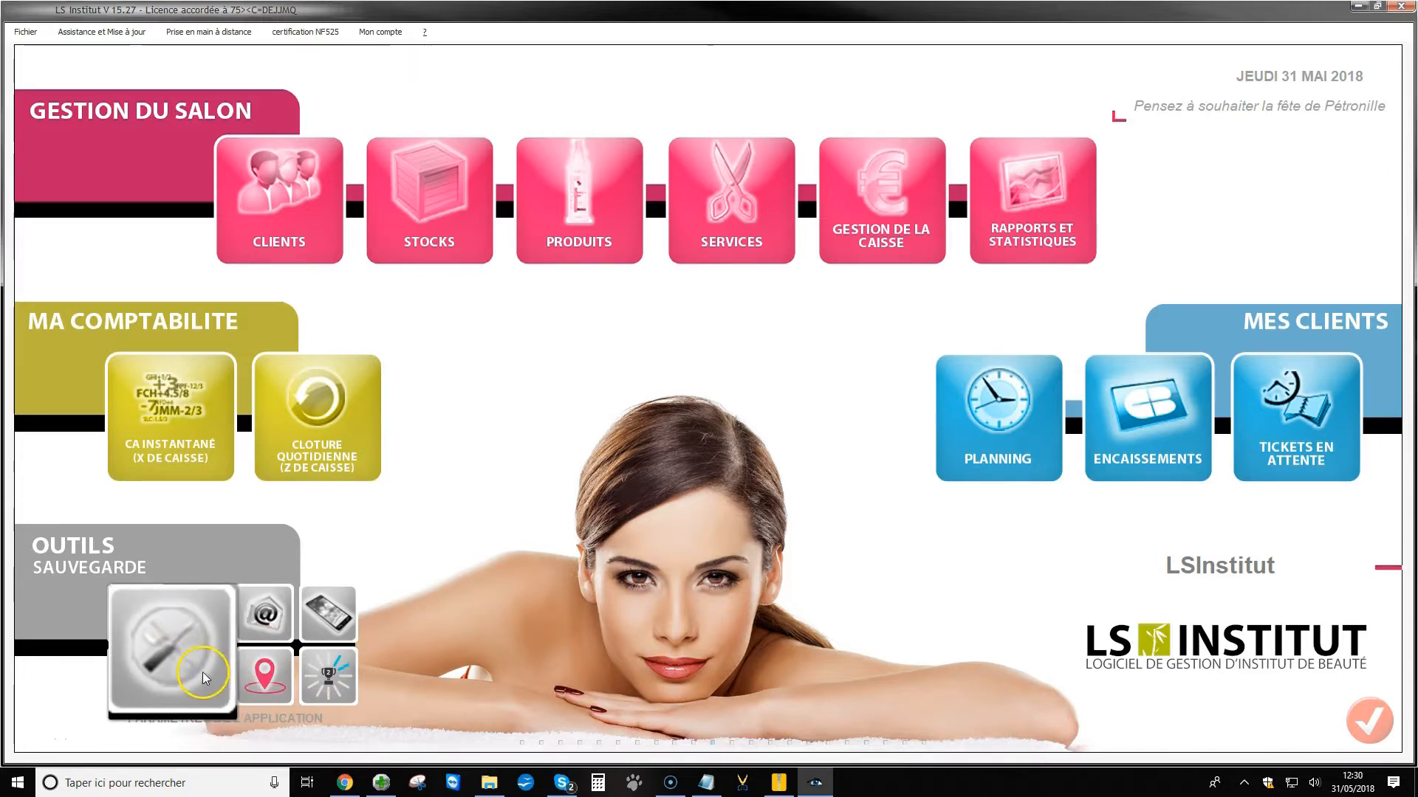
Step: Enable "Gestion du détail dans les forfaits" in the general parameters, apply the change and close the parameters
{"action": "left_click", "coordinate": [203, 672]}
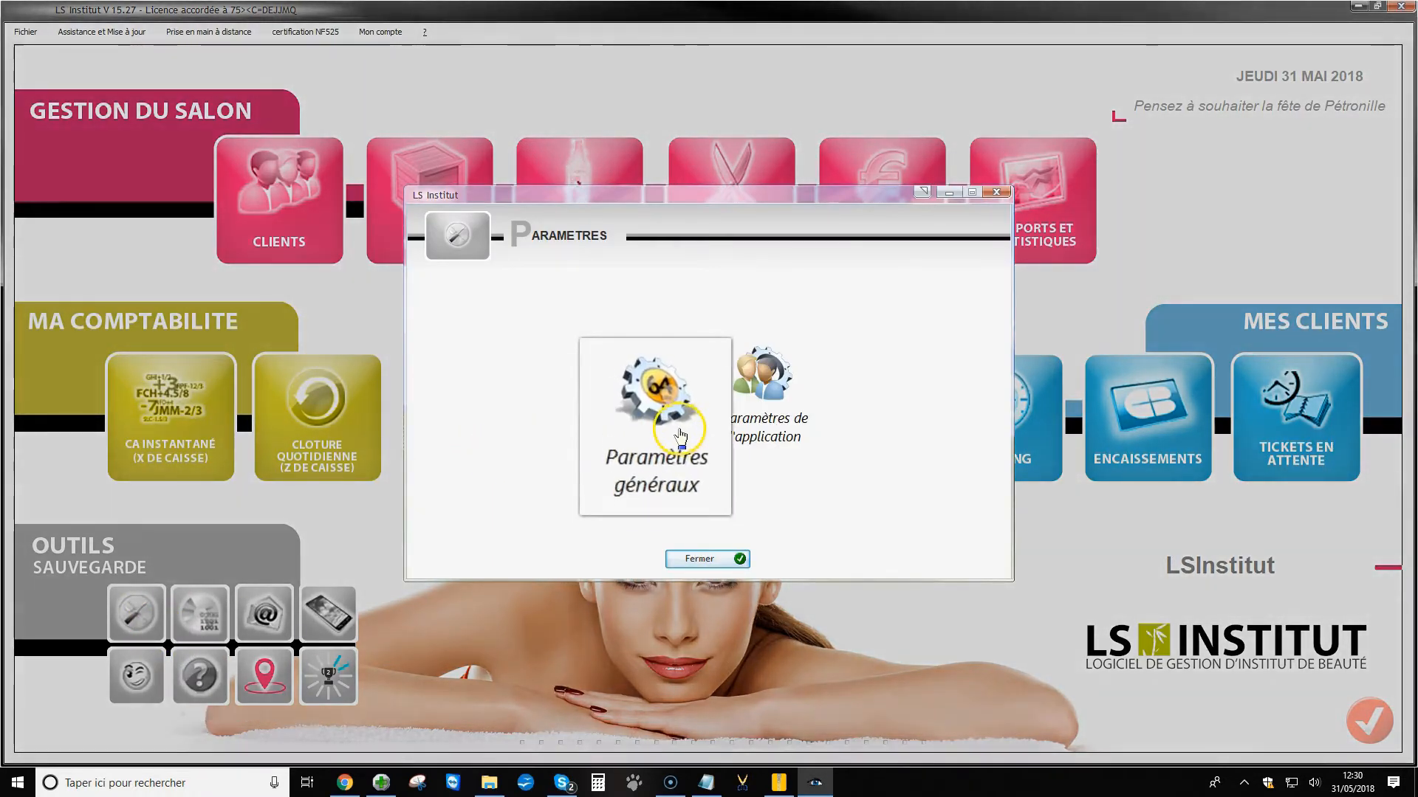
{"action": "left_click", "coordinate": [680, 436]}
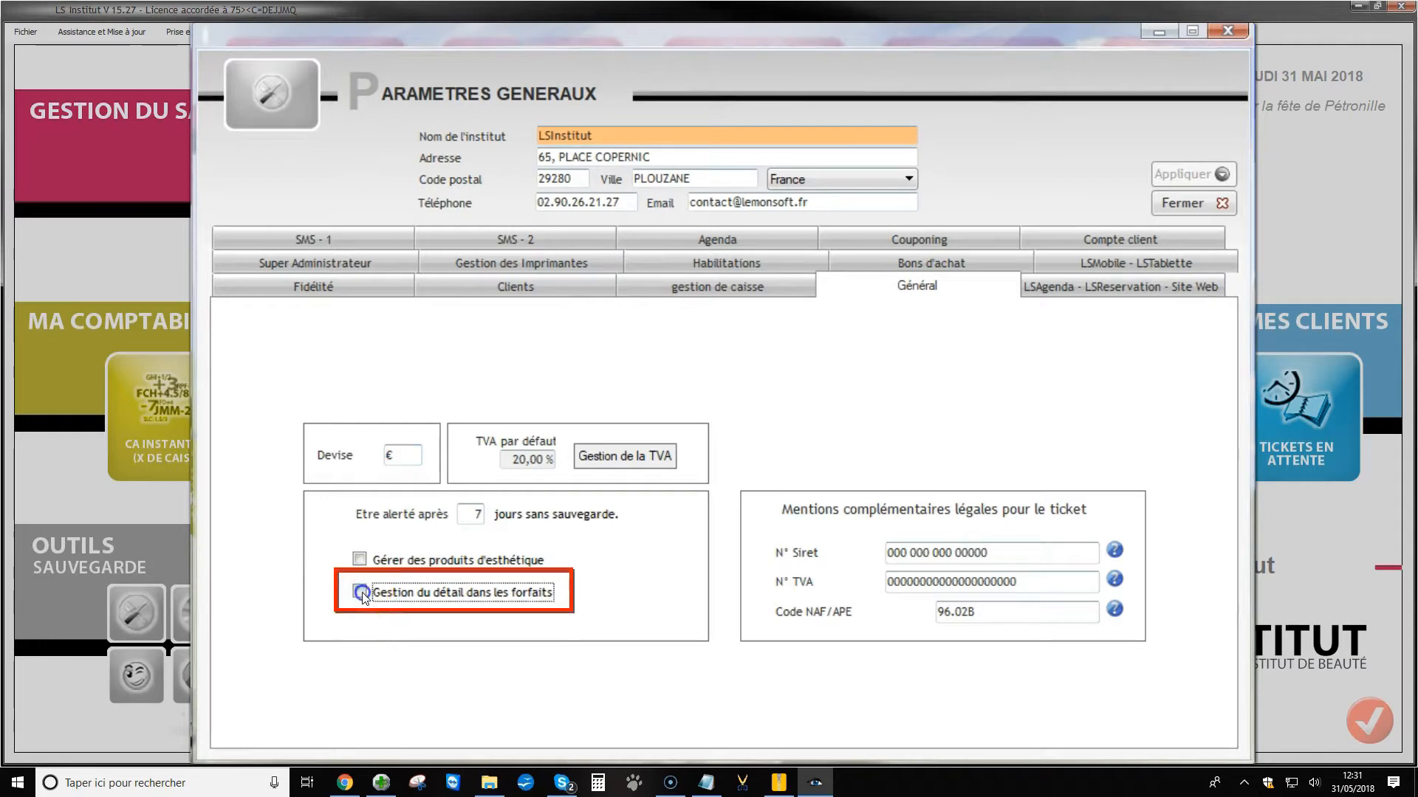
{"action": "left_click", "coordinate": [361, 592]}
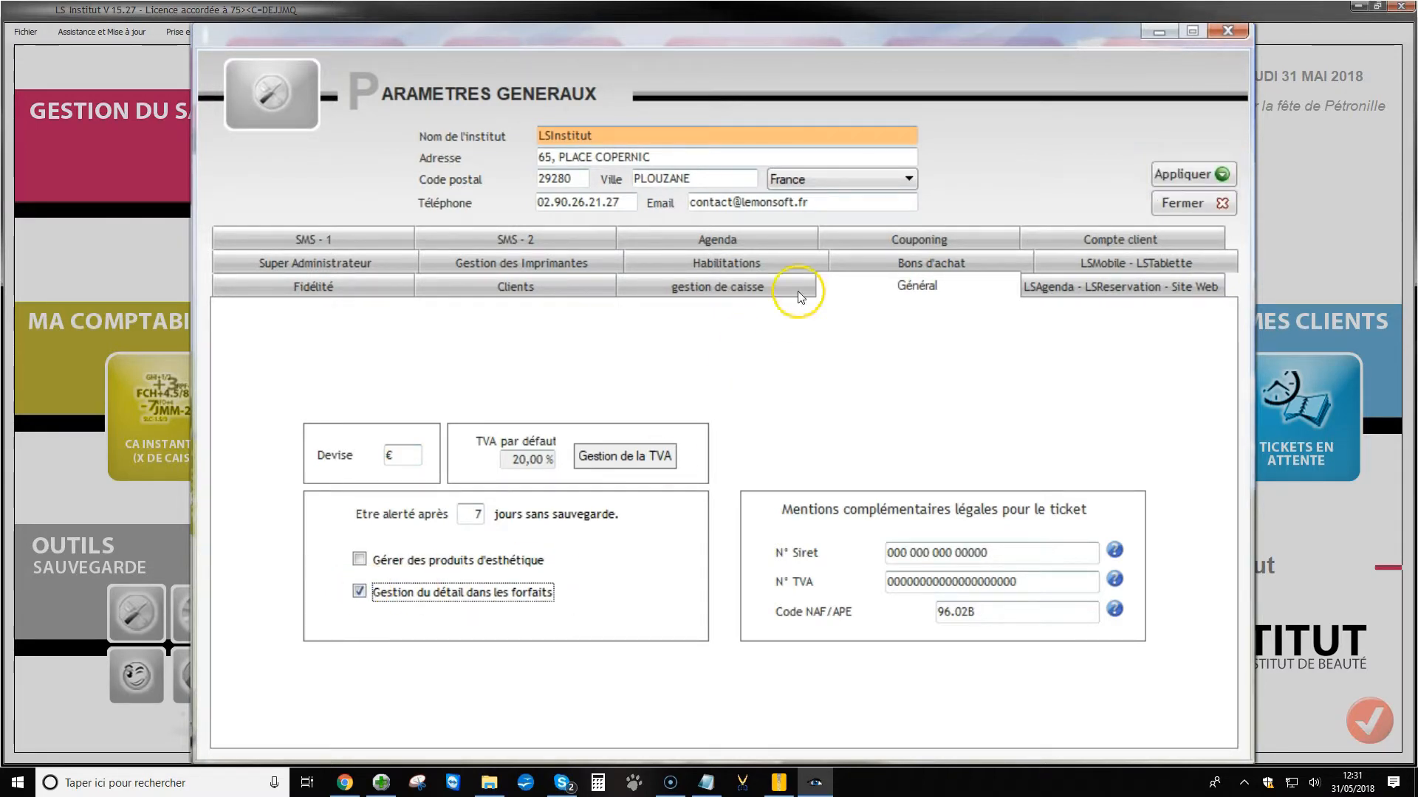
{"action": "left_click", "coordinate": [1159, 173]}
{"action": "left_click", "coordinate": [675, 433]}
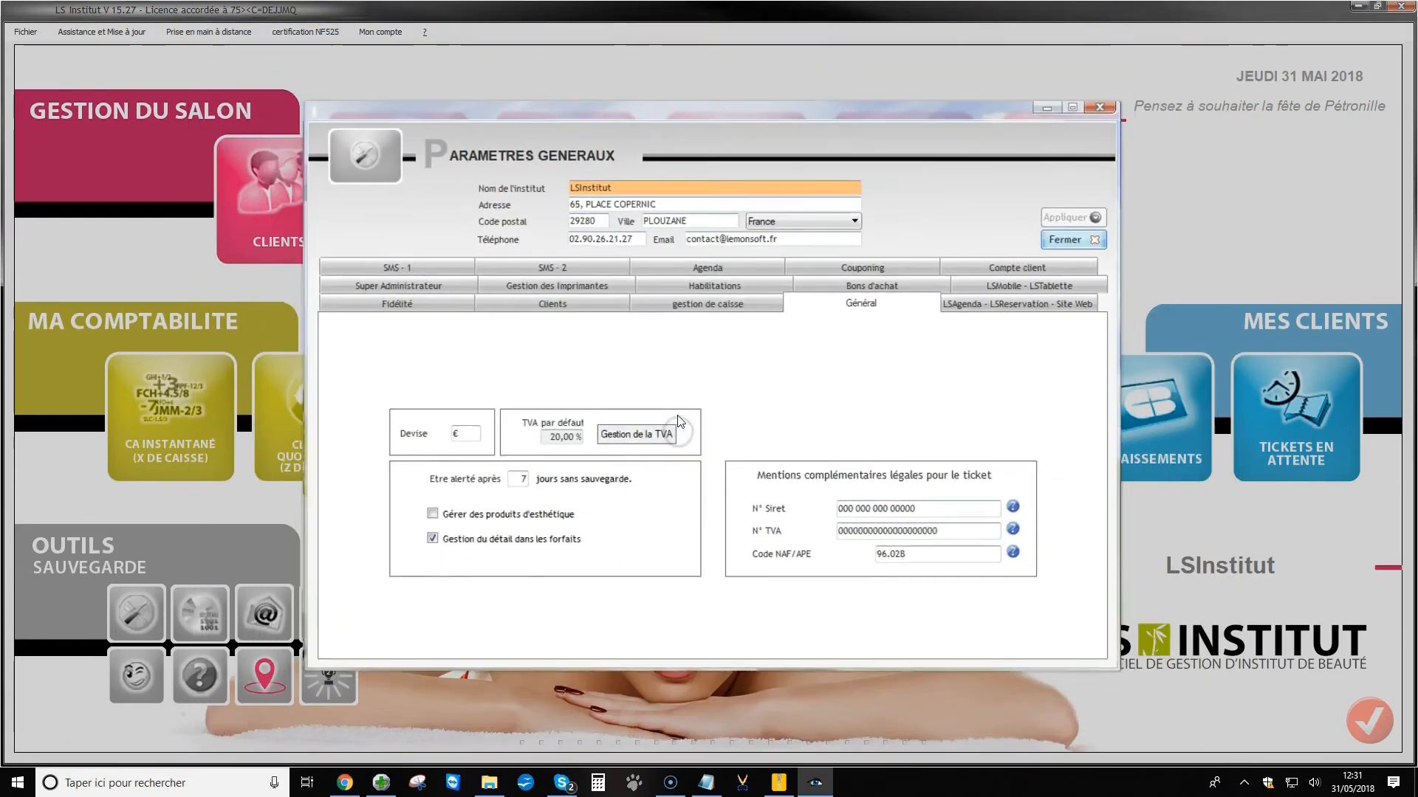
{"action": "left_click", "coordinate": [1026, 254]}
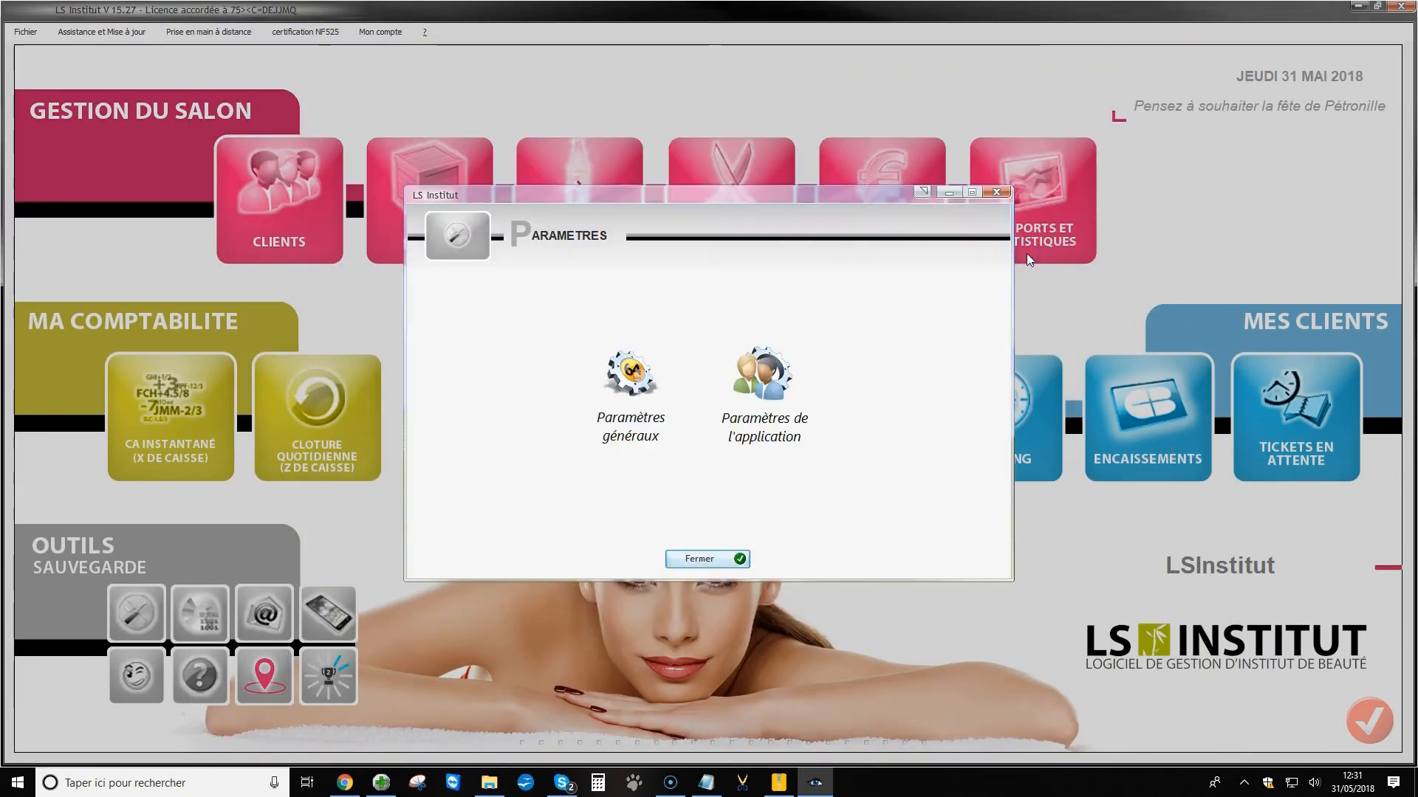
{"action": "left_click", "coordinate": [699, 559]}
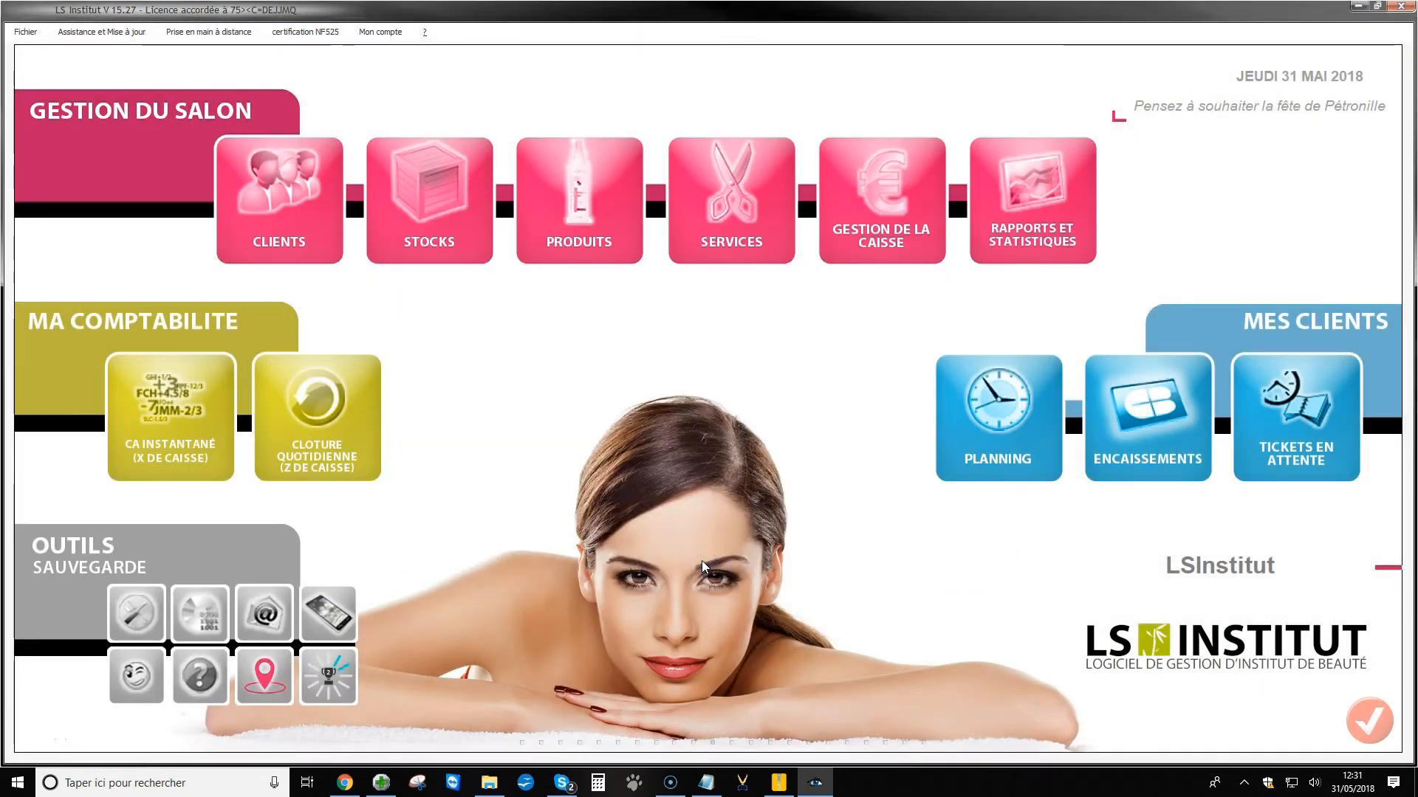
Step: Show the Forfaits in the salon's service list and start creating a new forfait
{"action": "left_click", "coordinate": [750, 243]}
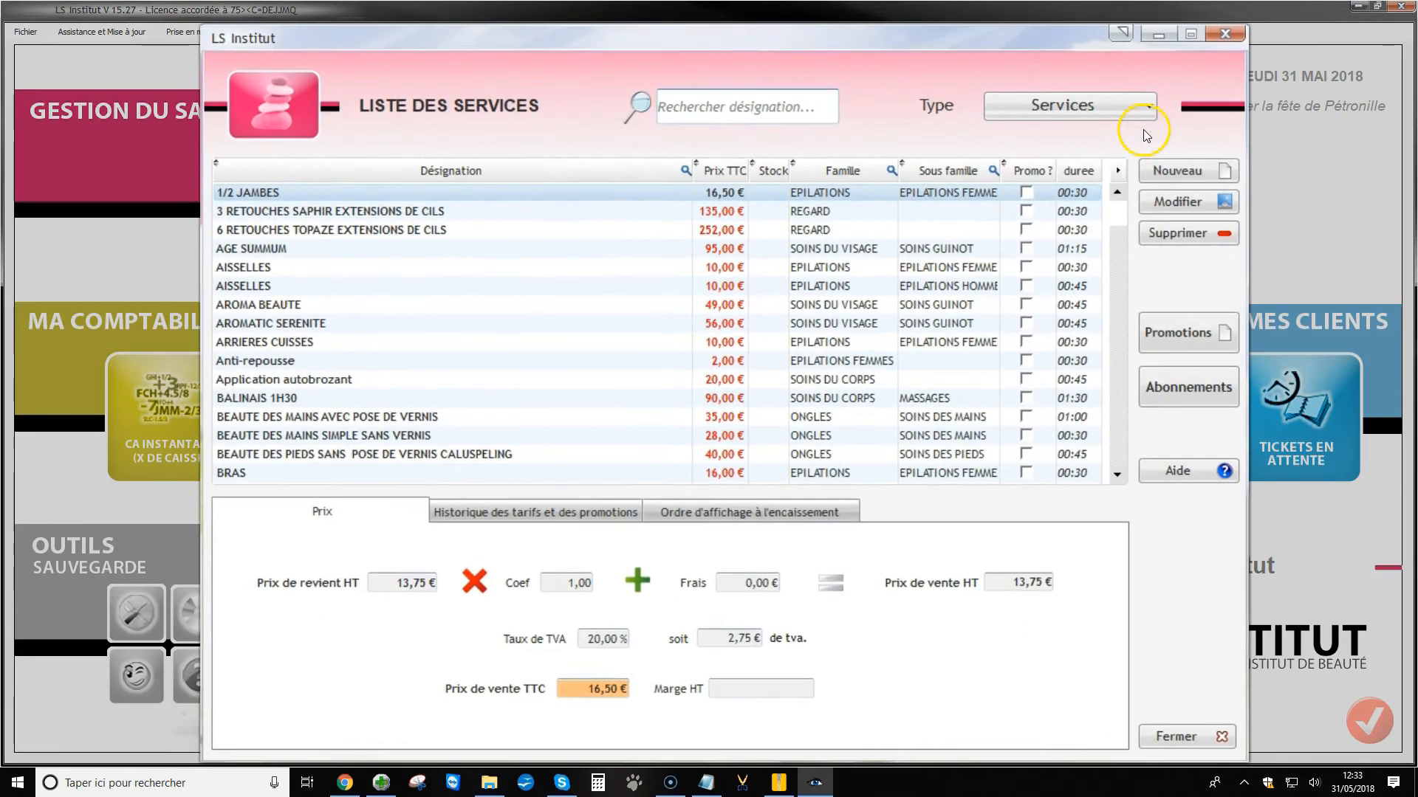
{"action": "left_click", "coordinate": [1144, 114]}
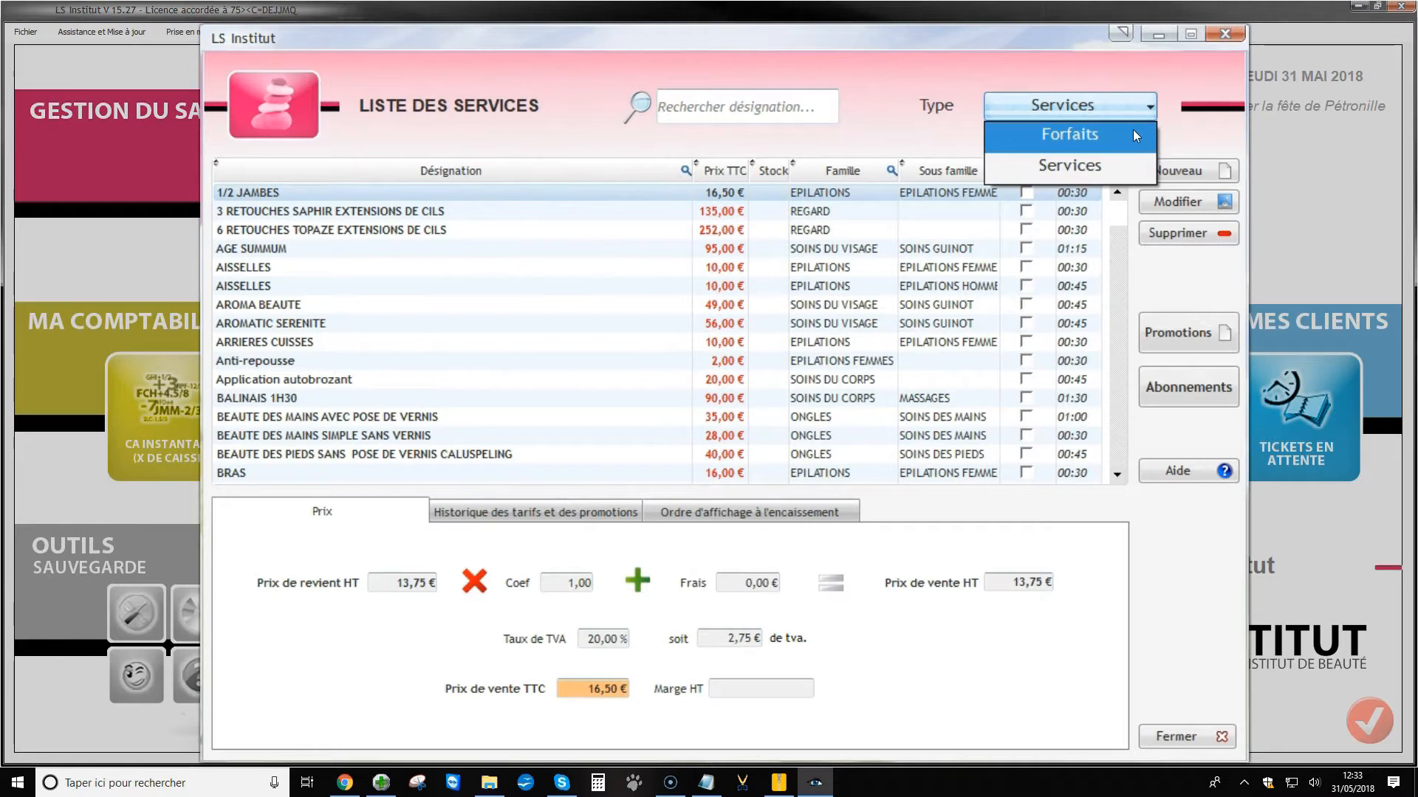
{"action": "left_click", "coordinate": [1132, 130]}
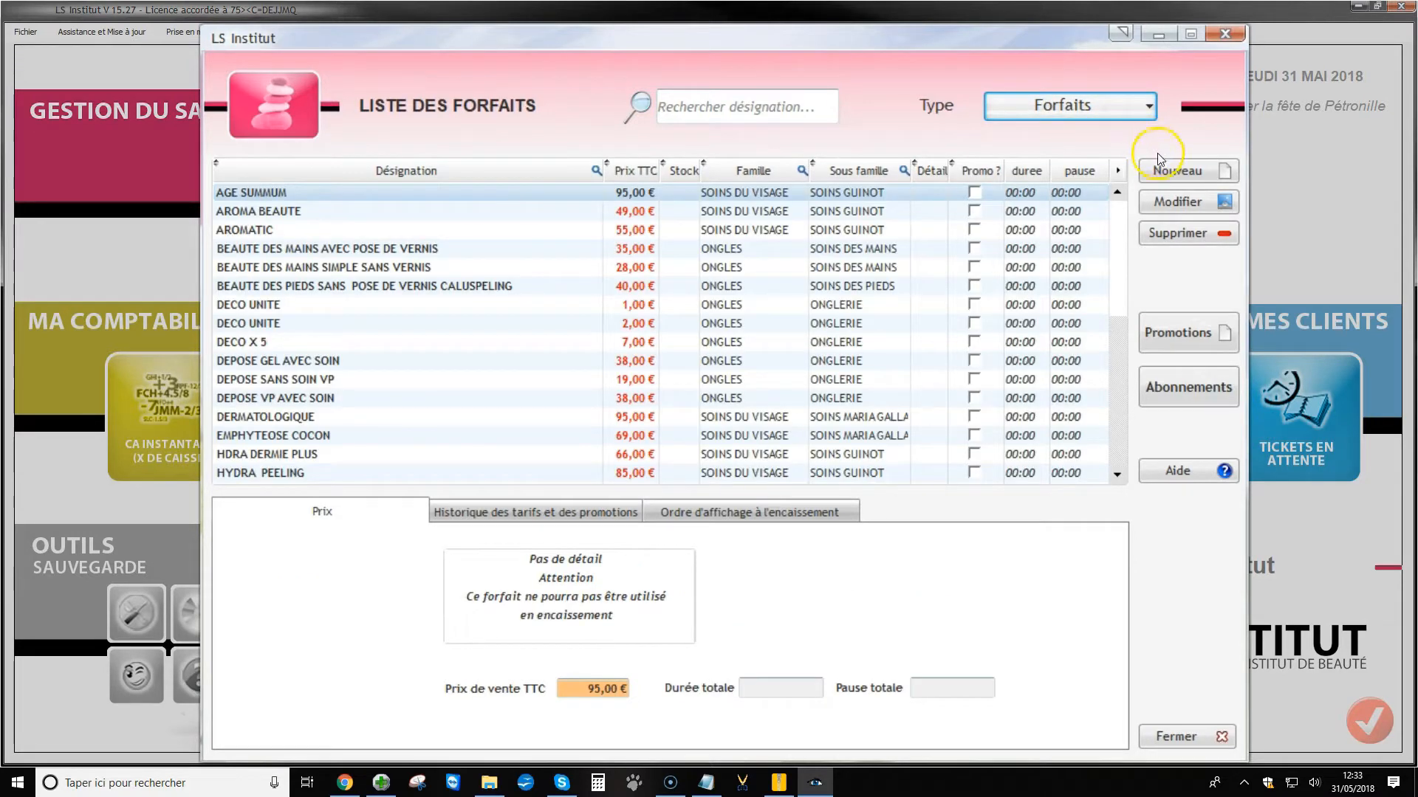
{"action": "left_click", "coordinate": [1173, 171]}
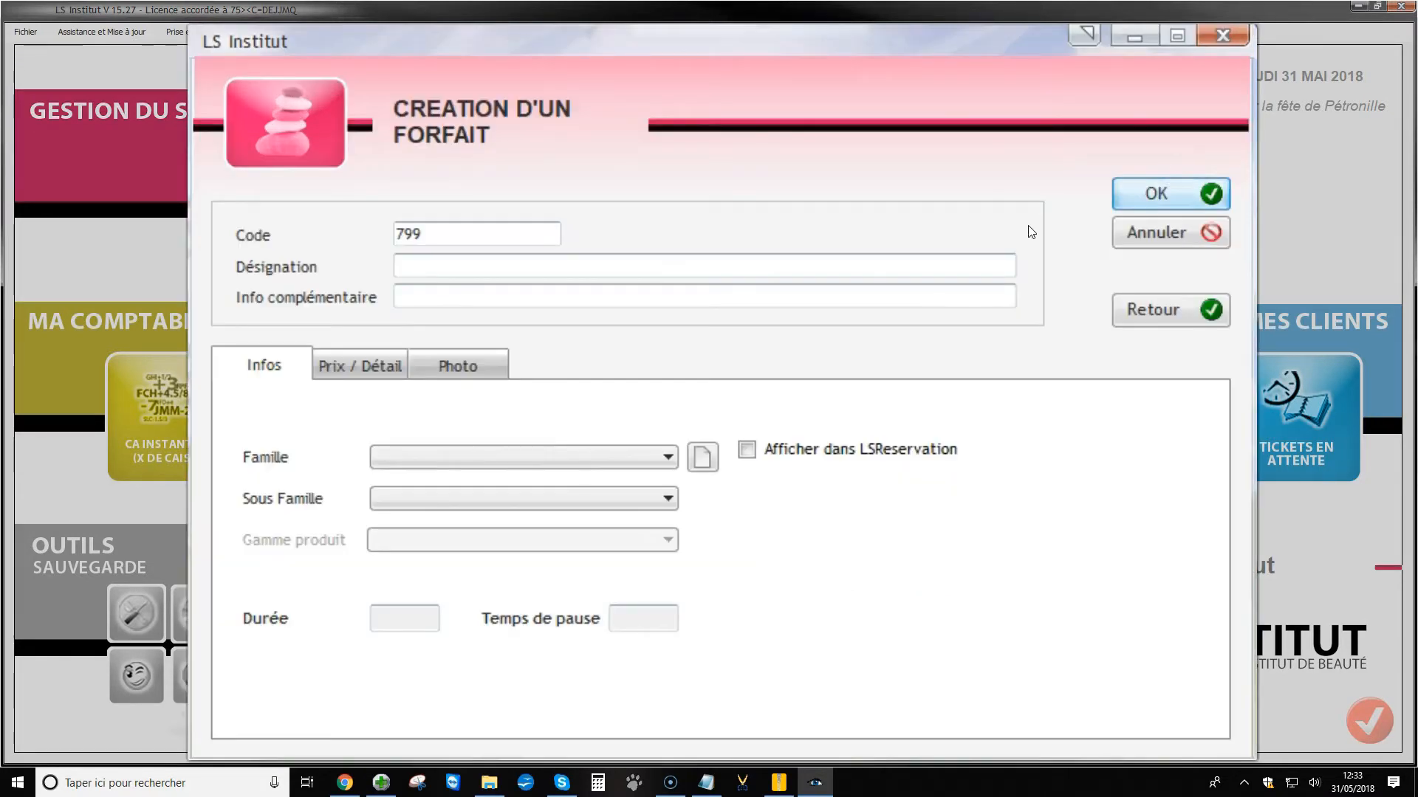
Step: Set the forfait's Désignation to "Ma French manucure" and its Info complémentaire to "Sans stickers"
{"action": "left_click", "coordinate": [429, 268]}
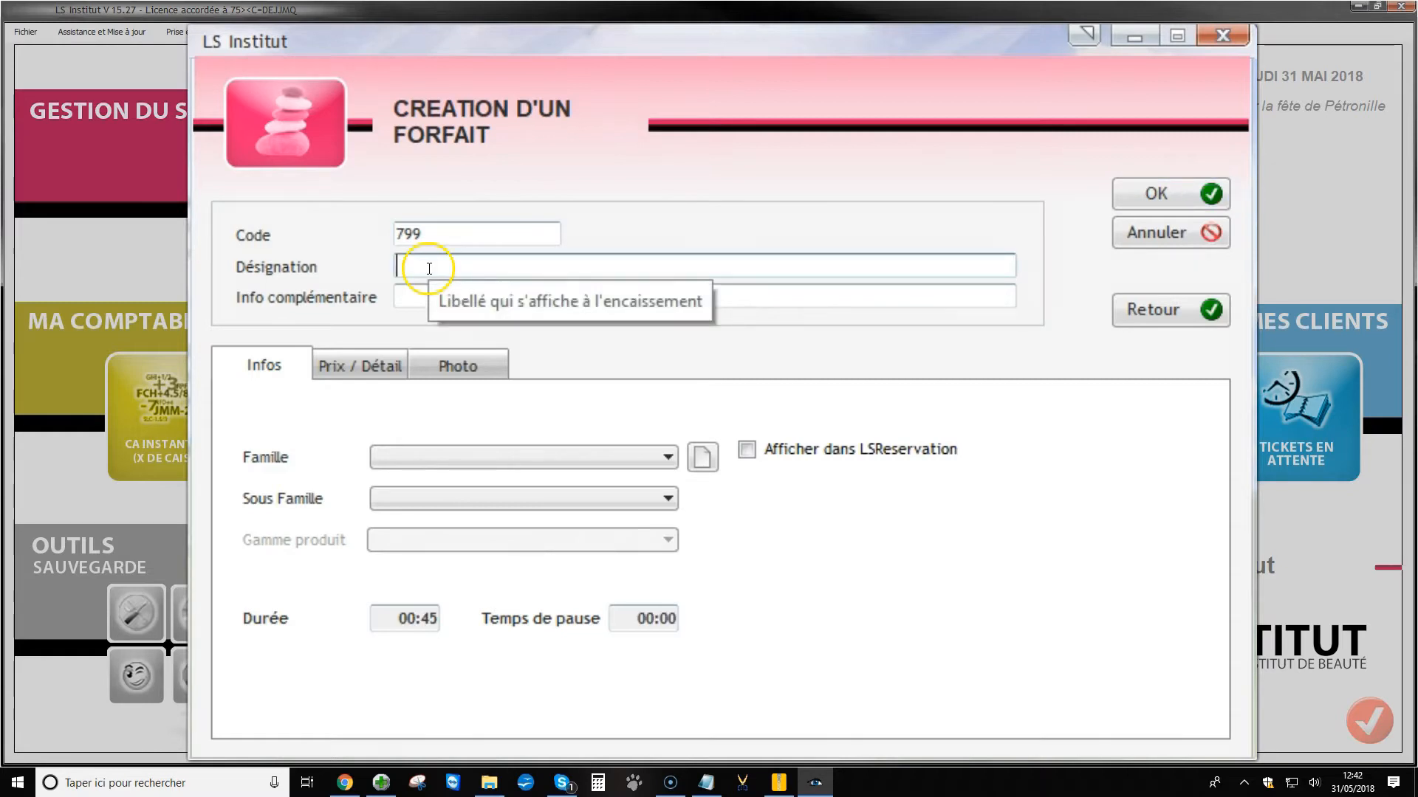
{"action": "left_click", "coordinate": [429, 268]}
{"action": "type", "text": "Ma French manucure"}
{"action": "left_click", "coordinate": [426, 299]}
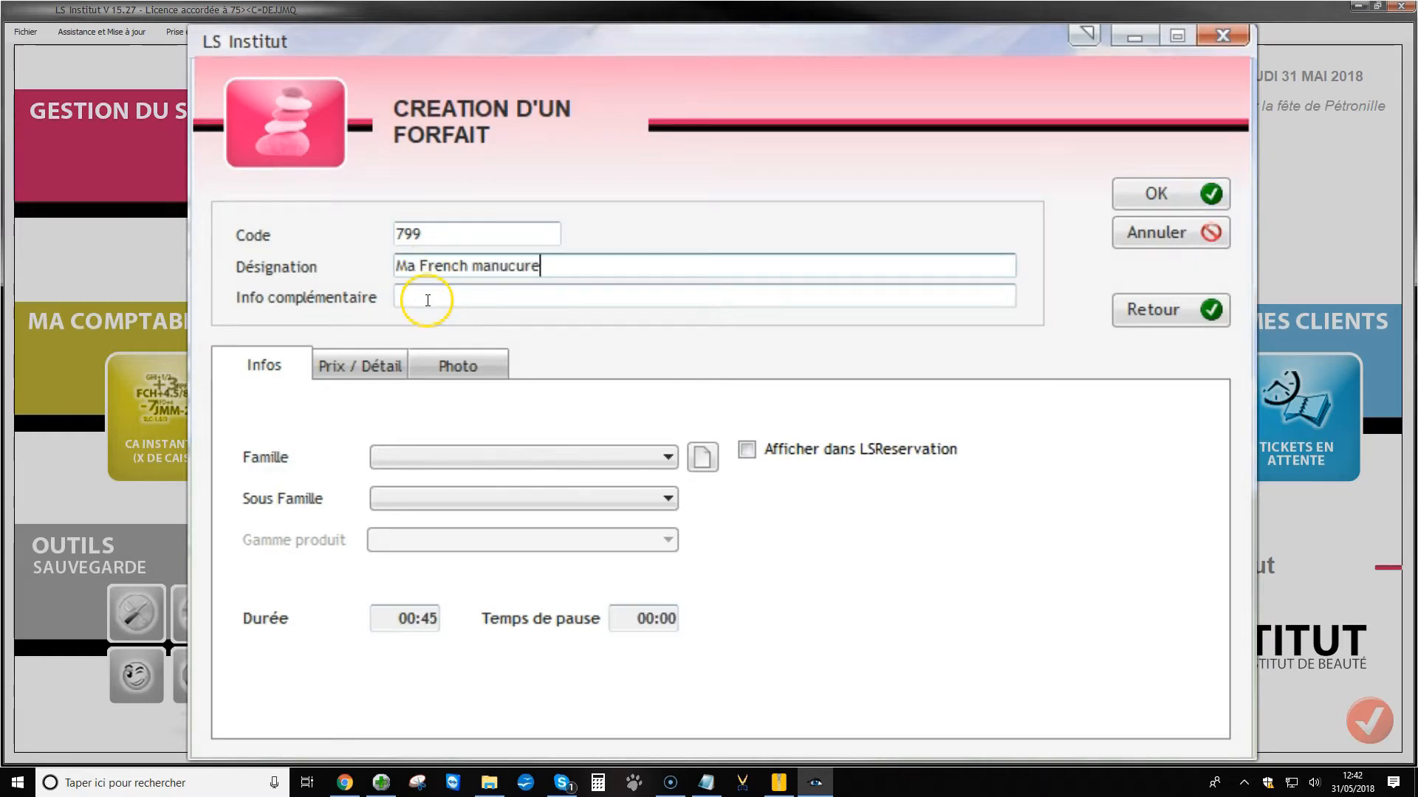
{"action": "type", "text": "Sans"}
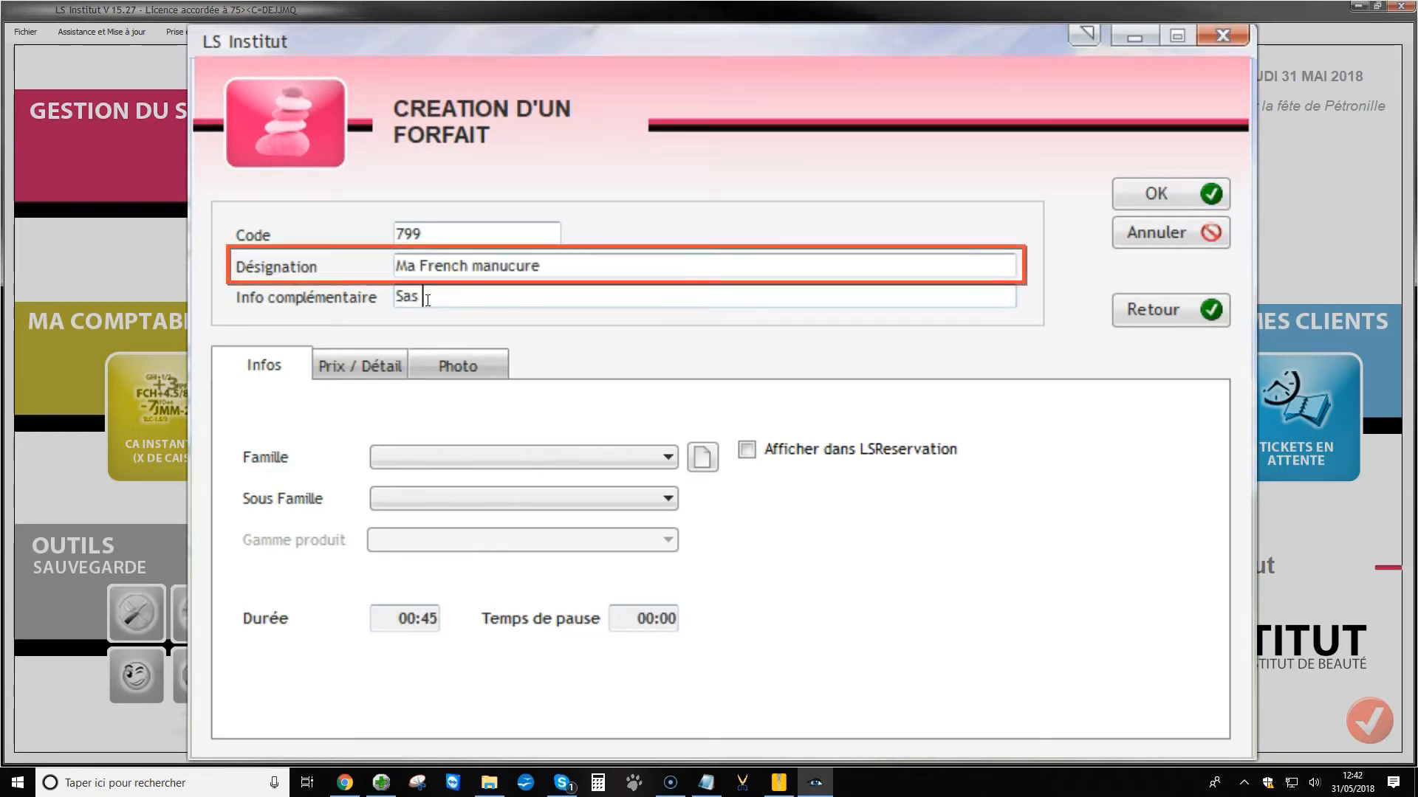
{"action": "type", "text": " stic"}
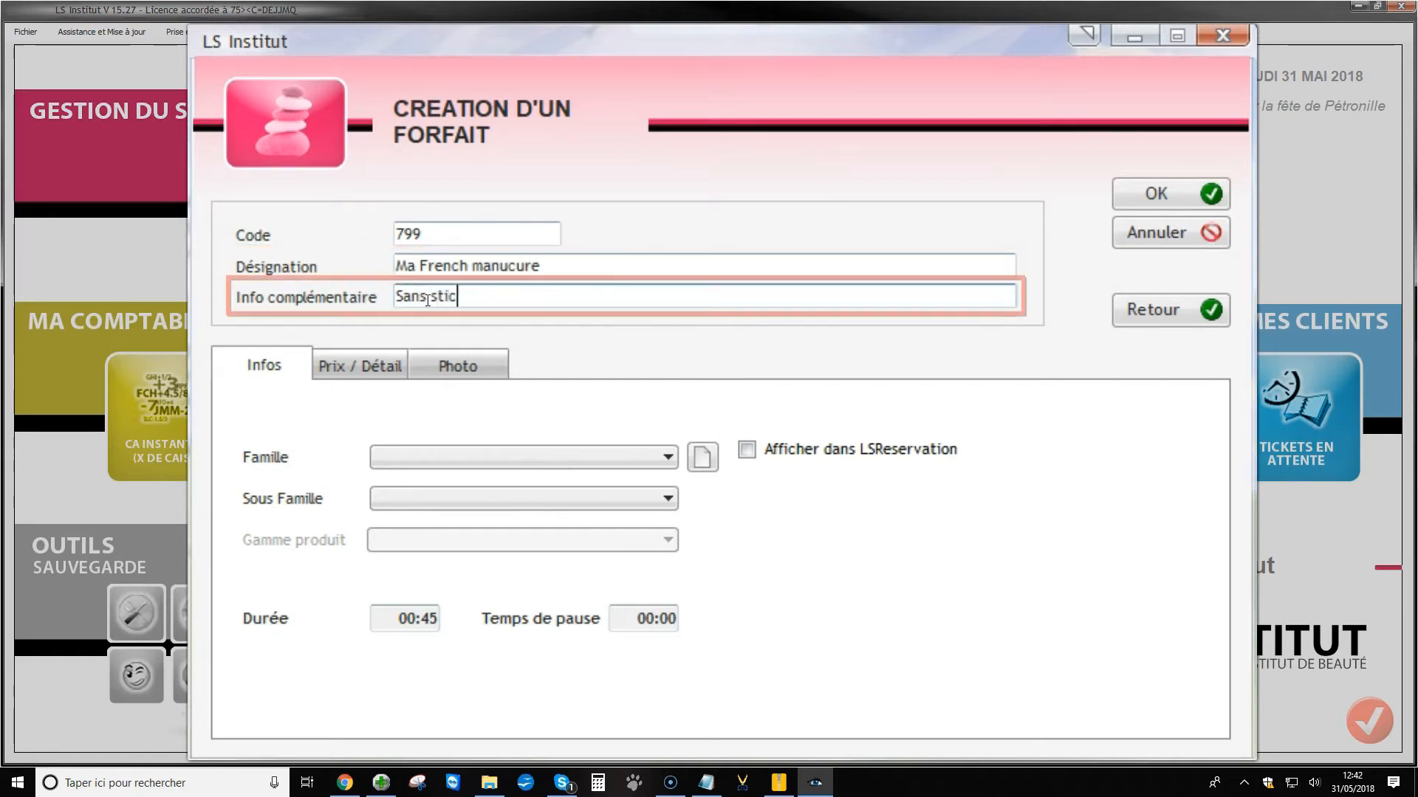
{"action": "type", "text": "kers"}
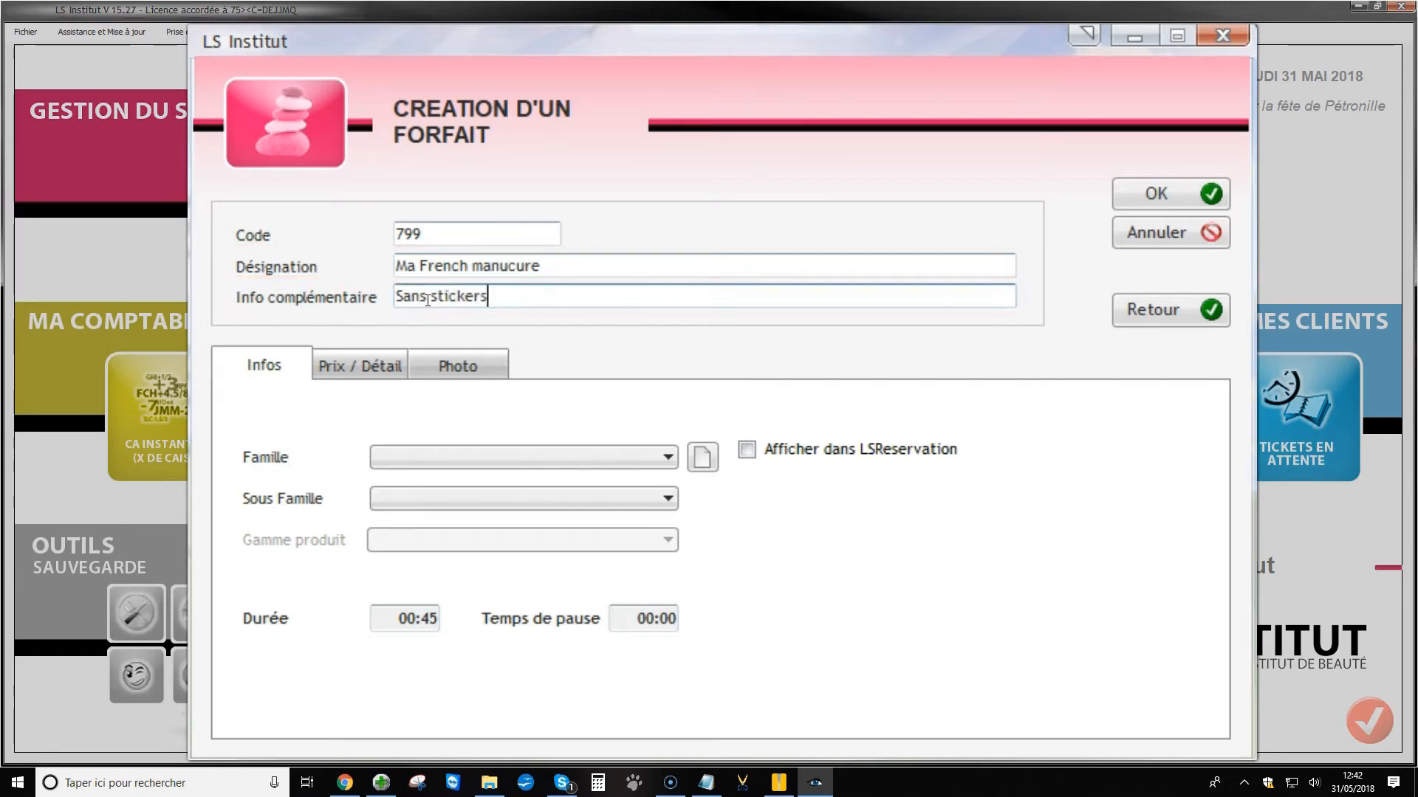
Step: Assign the forfait to the Famille ONGLES and the Sous Famille ONGLERIE
{"action": "left_click", "coordinate": [465, 453]}
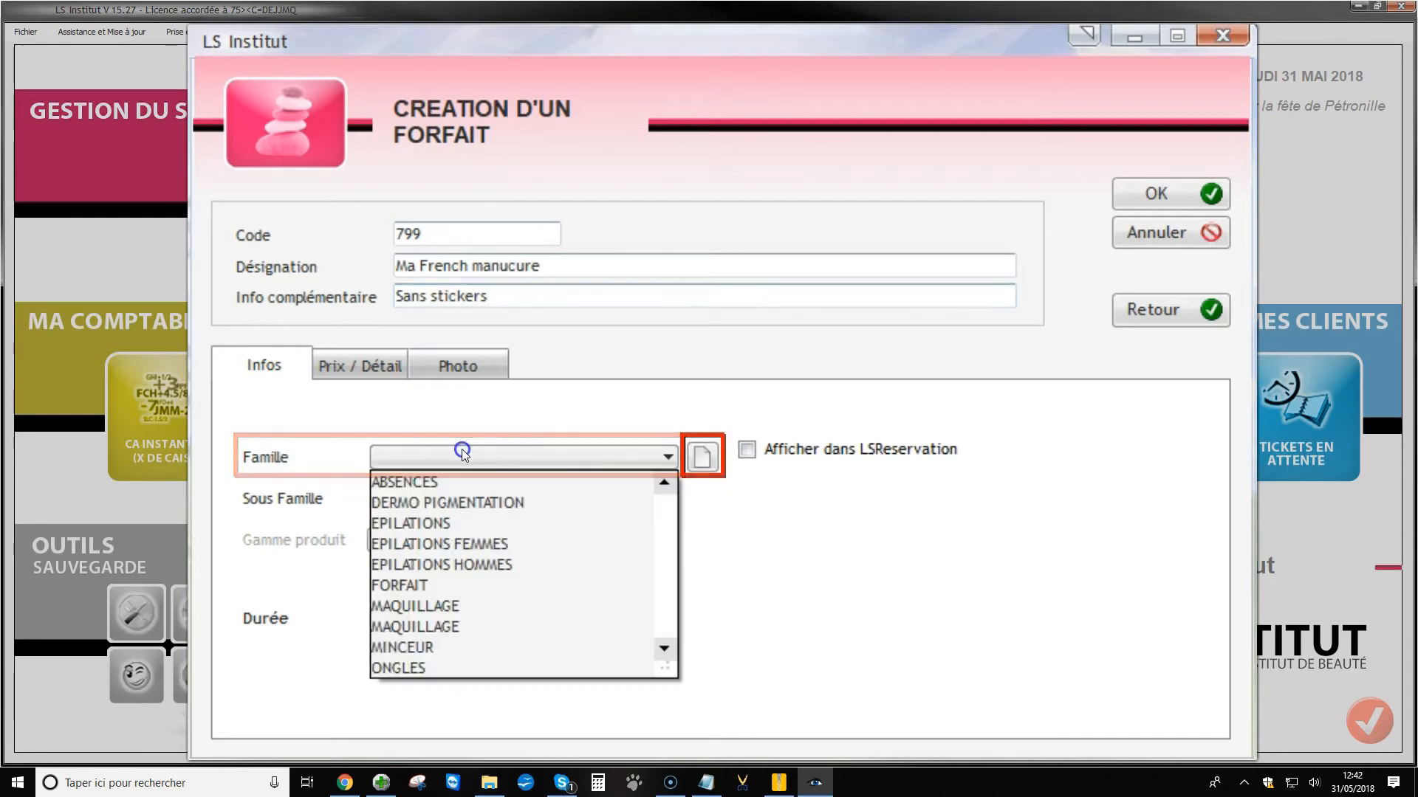
{"action": "left_click", "coordinate": [468, 668]}
{"action": "left_click", "coordinate": [588, 526]}
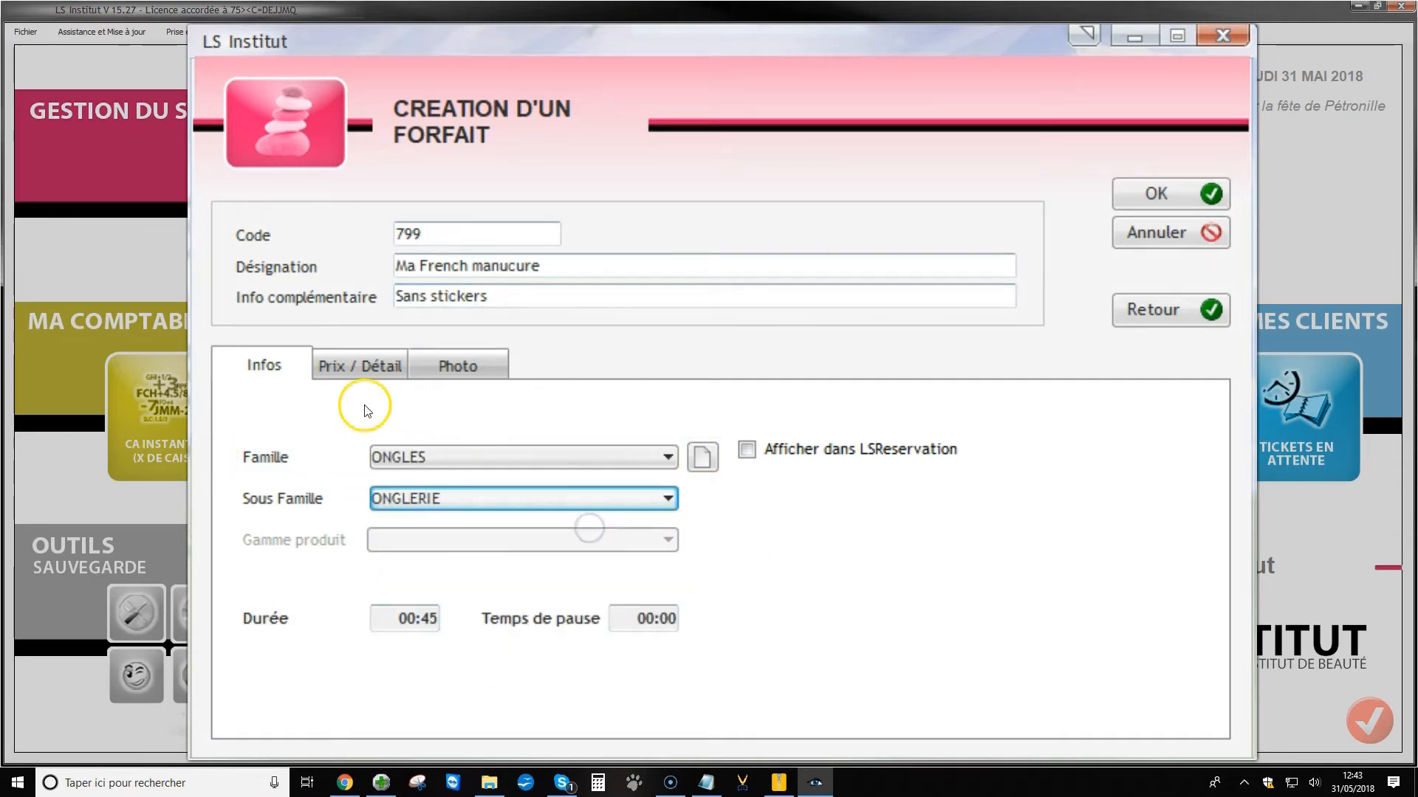
Step: Check which services can be added to the forfait's detail and set its Prix de vente TTC to 100 €
{"action": "left_click", "coordinate": [365, 369]}
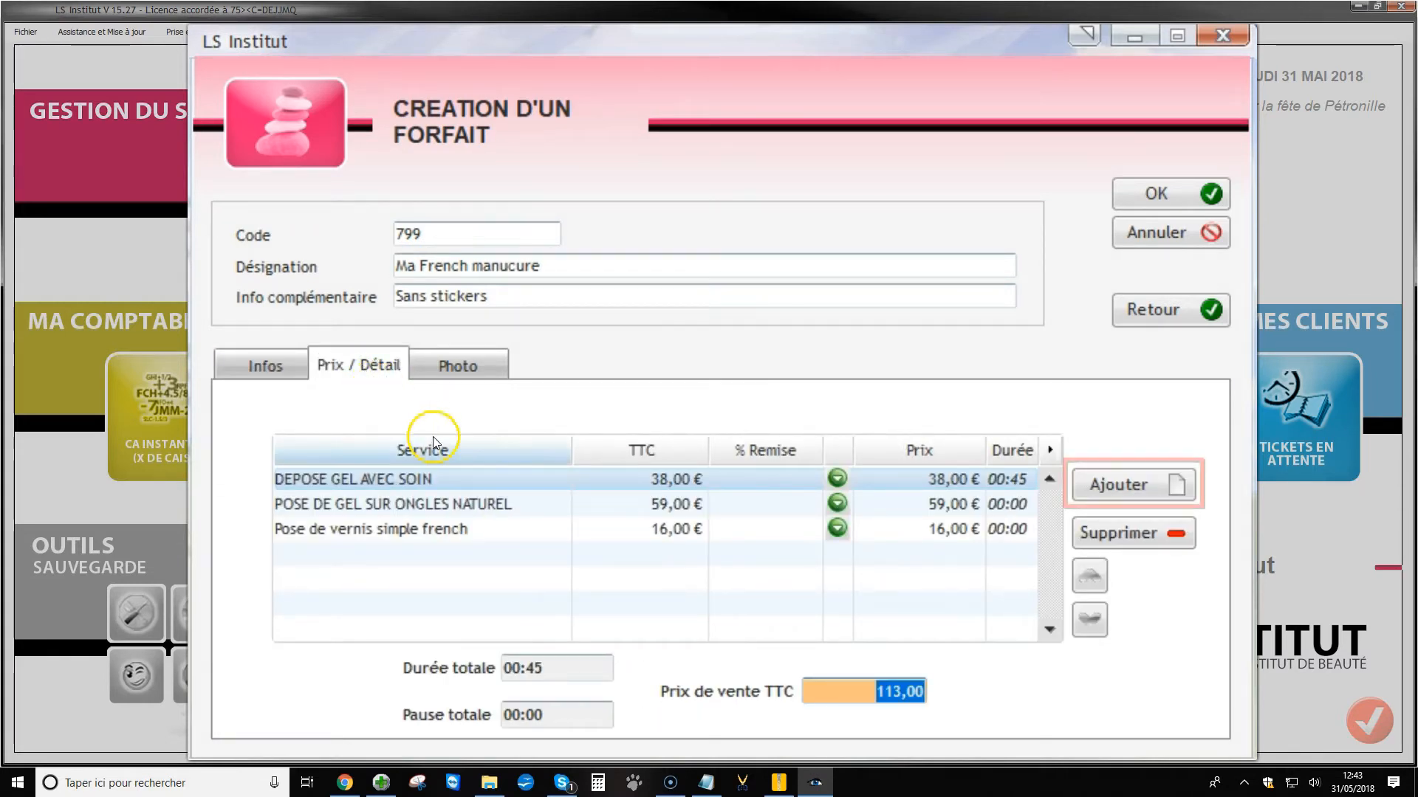
{"action": "left_click", "coordinate": [1154, 489]}
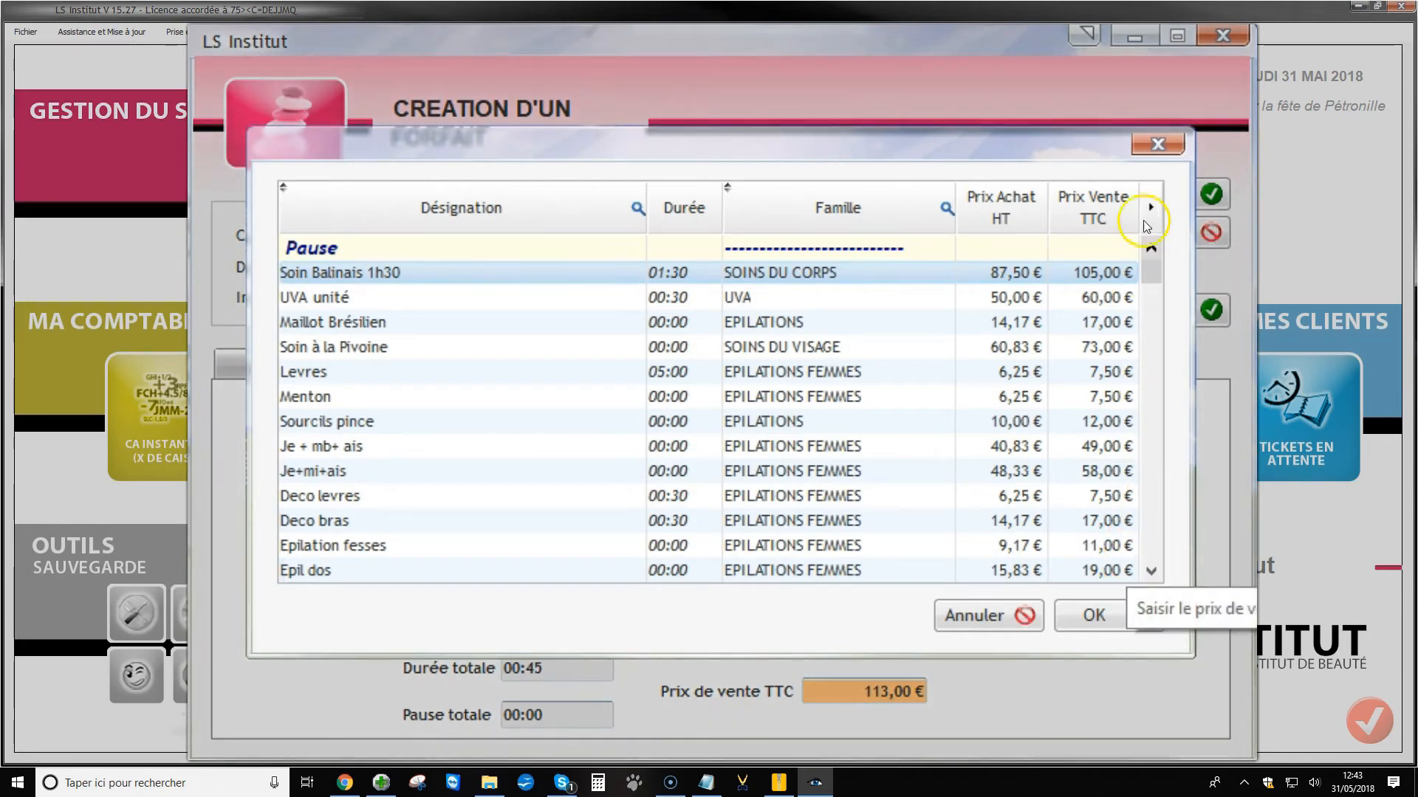
{"action": "left_click", "coordinate": [1158, 144]}
{"action": "left_click", "coordinate": [844, 690]}
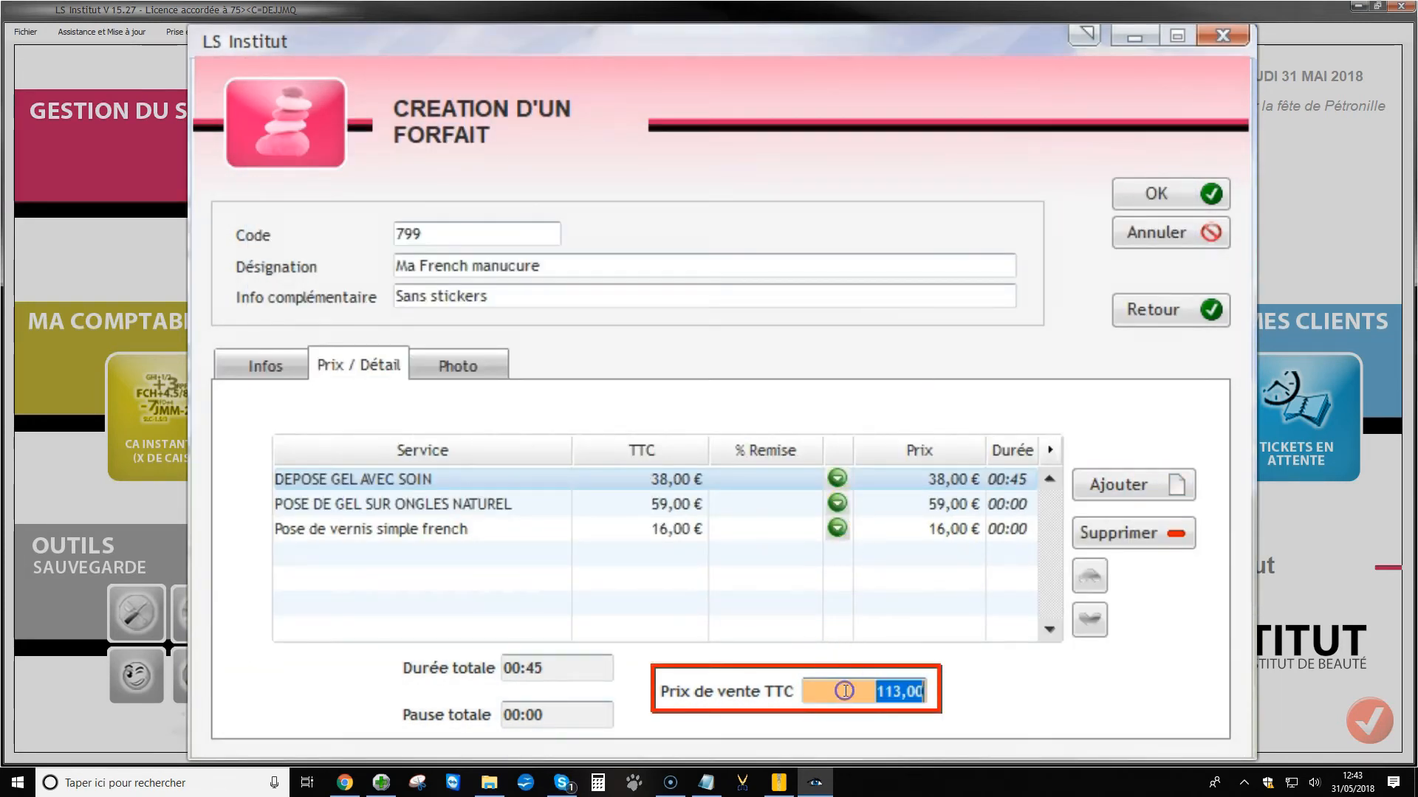
{"action": "type", "text": "100"}
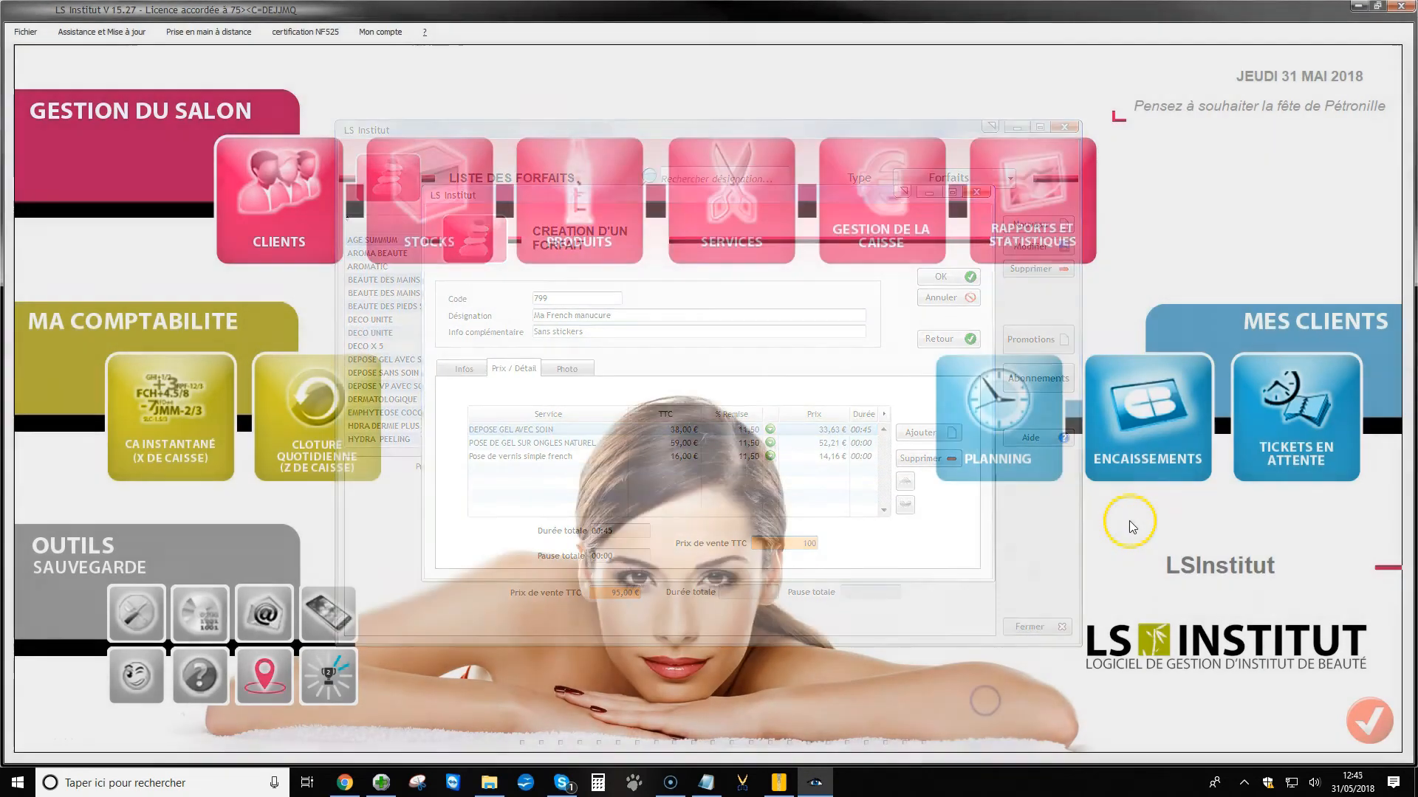
Step: In Encaissements, assign the DEPOSE GEL AVEC SOIN line of Ma French manucure to the collaborator listed just after the current one
{"action": "left_click", "coordinate": [1149, 448]}
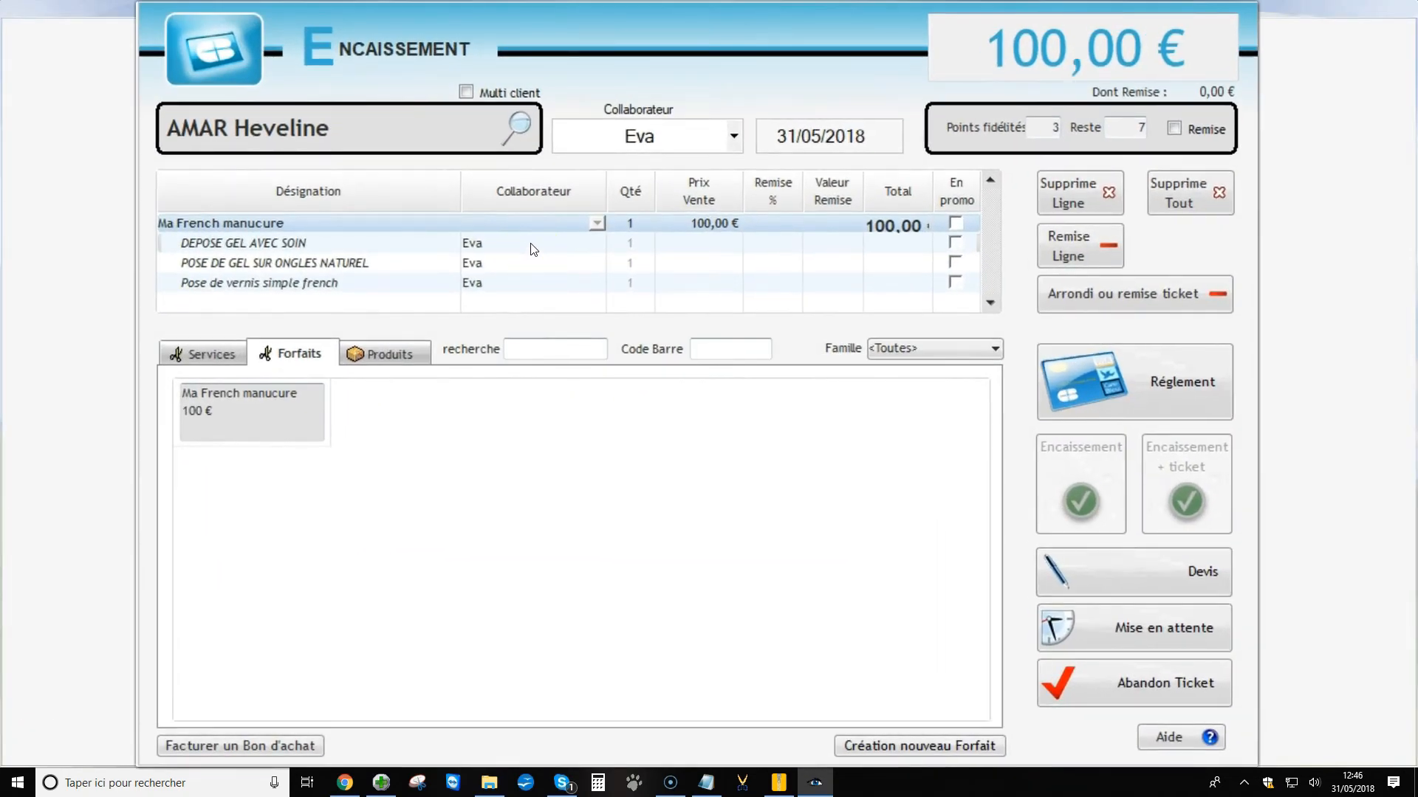
{"action": "left_click", "coordinate": [534, 244]}
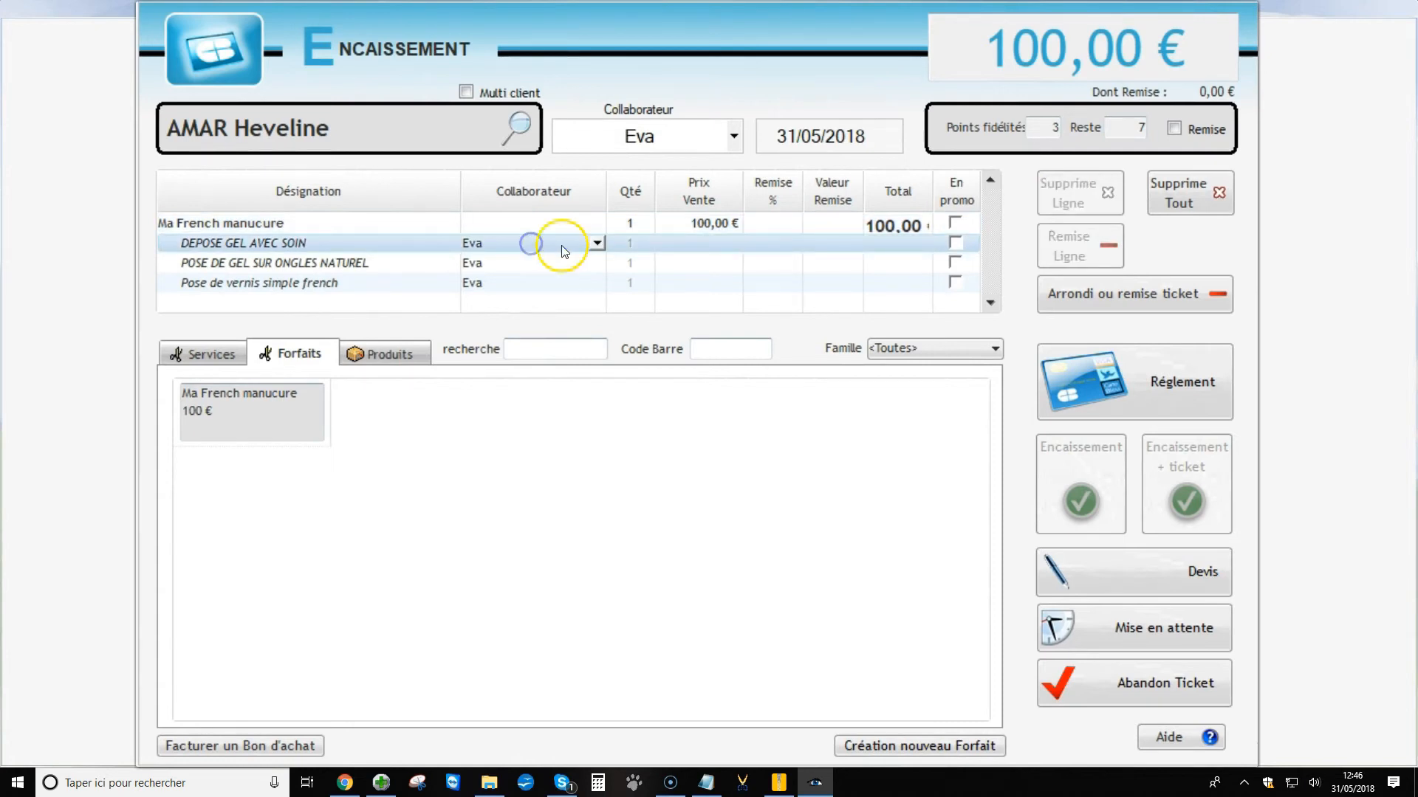
{"action": "left_click", "coordinate": [597, 244]}
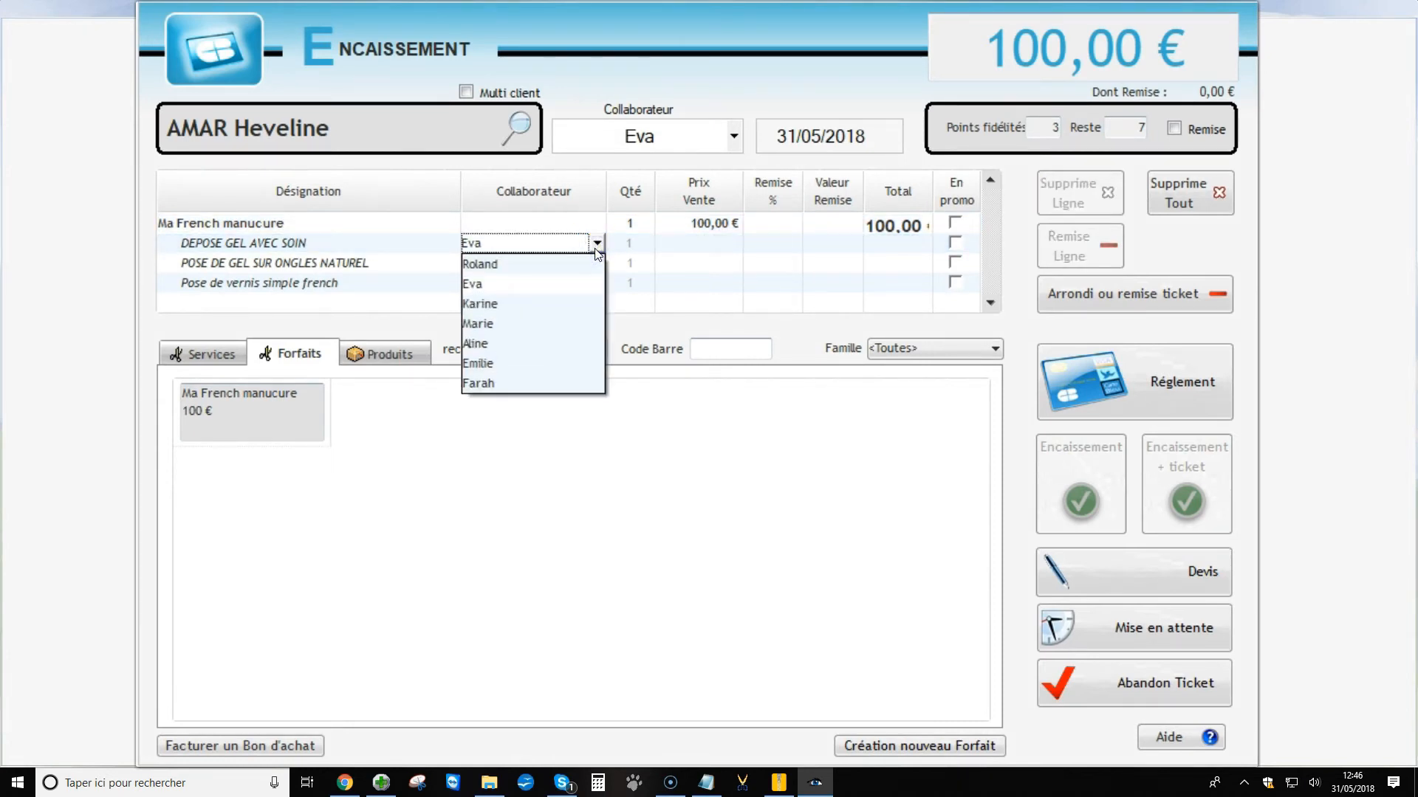
{"action": "left_click", "coordinate": [567, 303]}
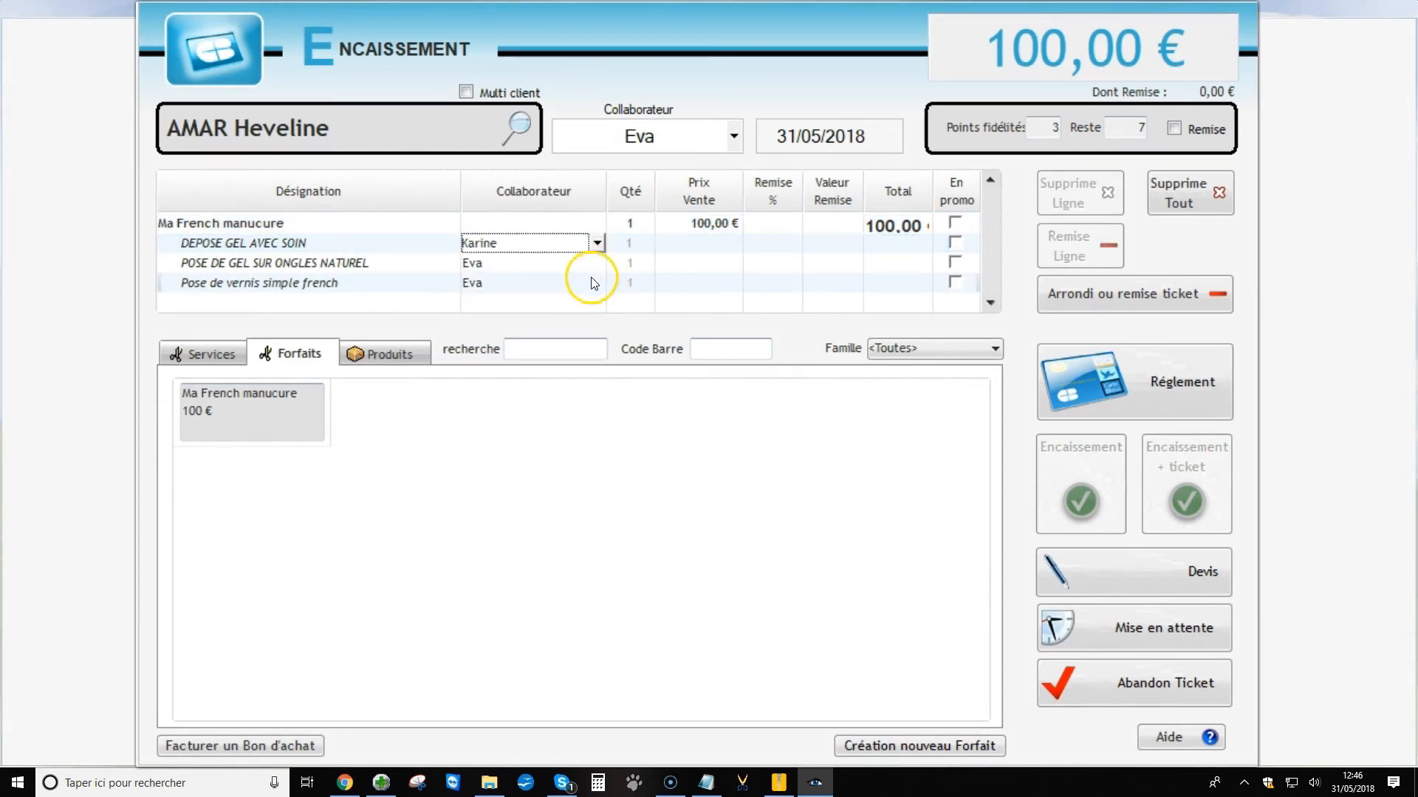
Step: Assign the Pose de vernis simple french line of the forfait to the last collaborator in the list
{"action": "left_click", "coordinate": [591, 283]}
{"action": "left_click", "coordinate": [597, 284]}
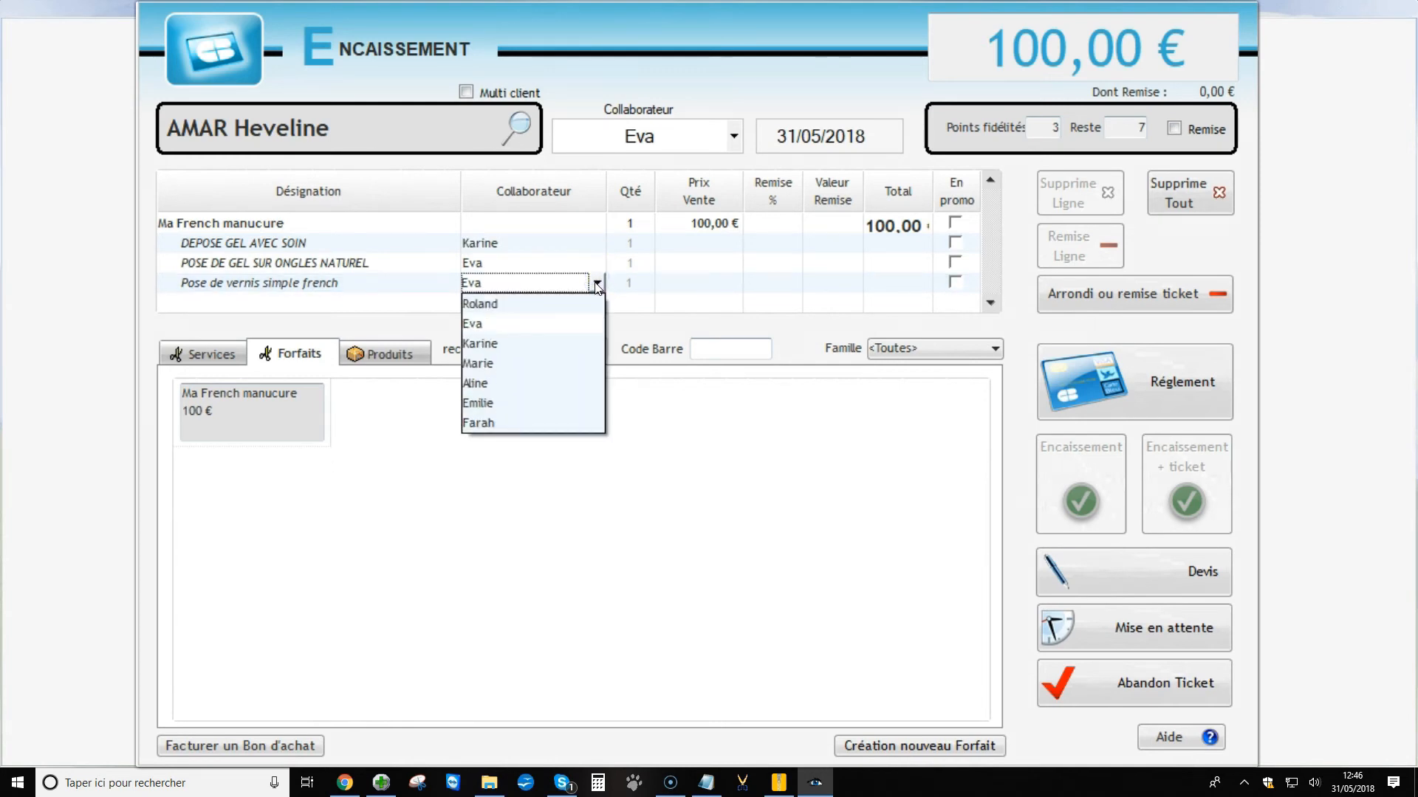
{"action": "left_click", "coordinate": [539, 421]}
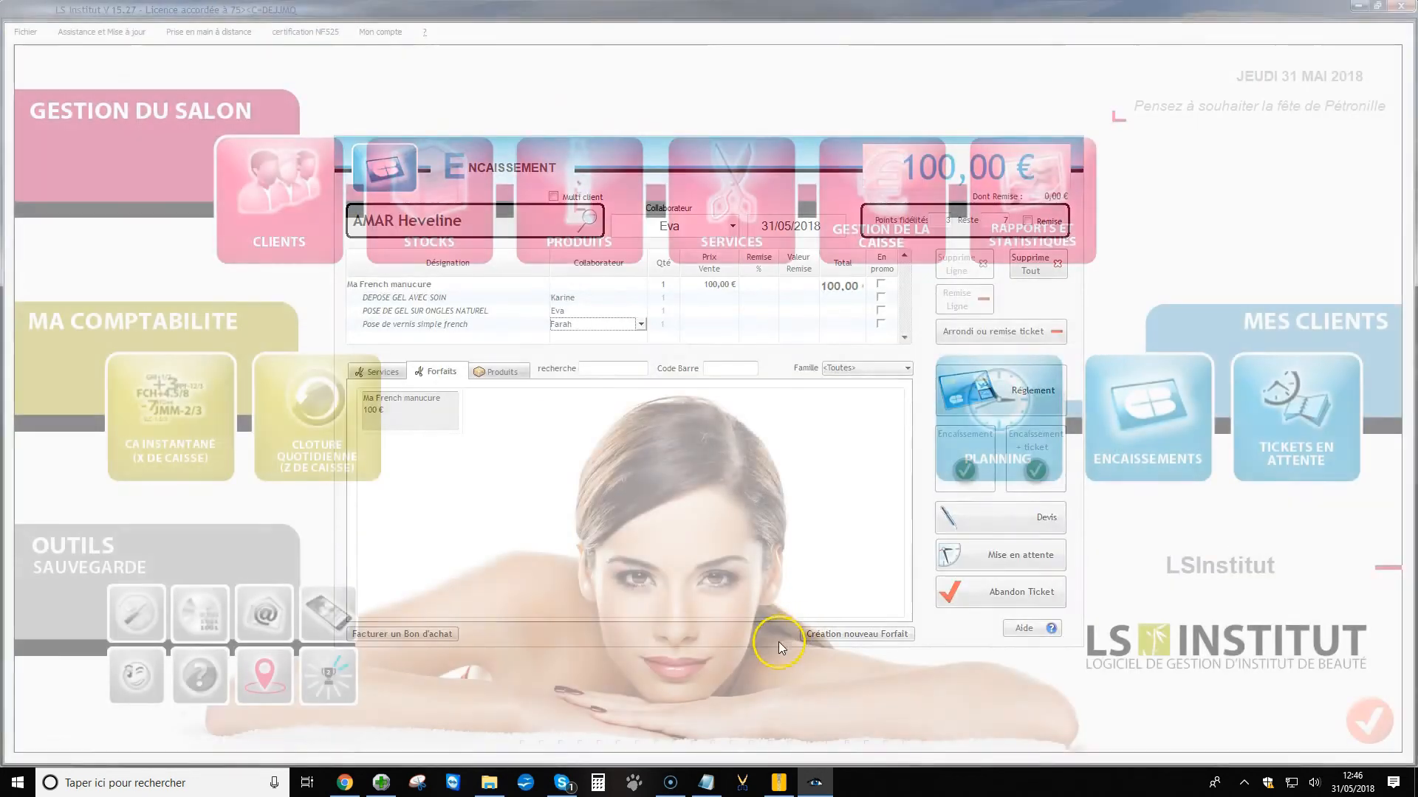